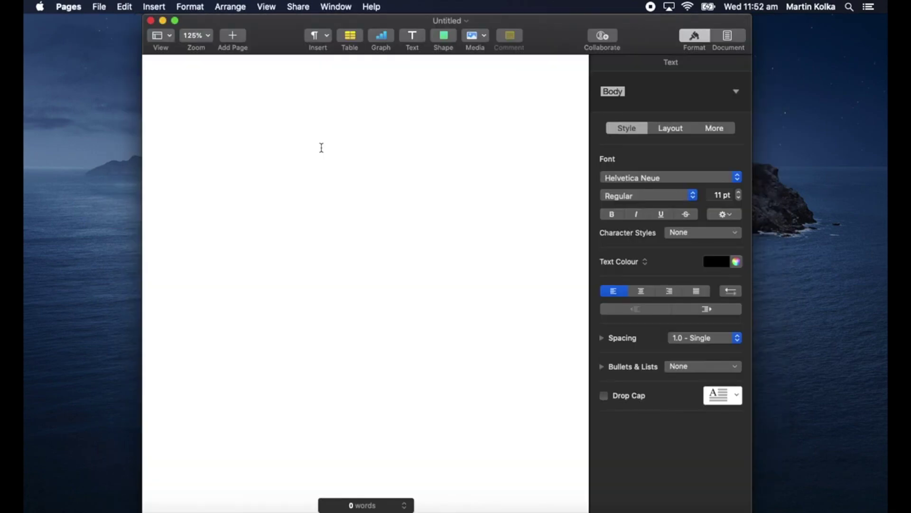
Step: Get past the intro to Pages' template chooser listing the Blank and Basic templates
click(169, 36)
click(190, 55)
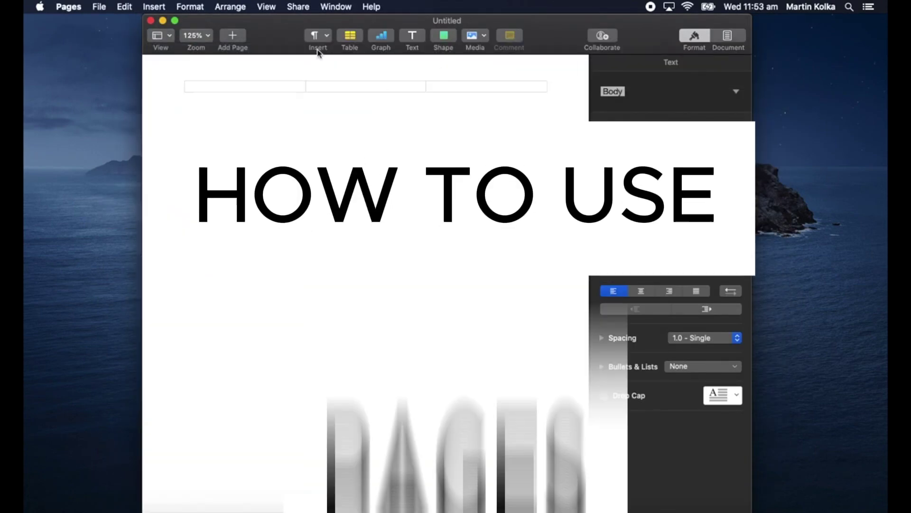
click(717, 37)
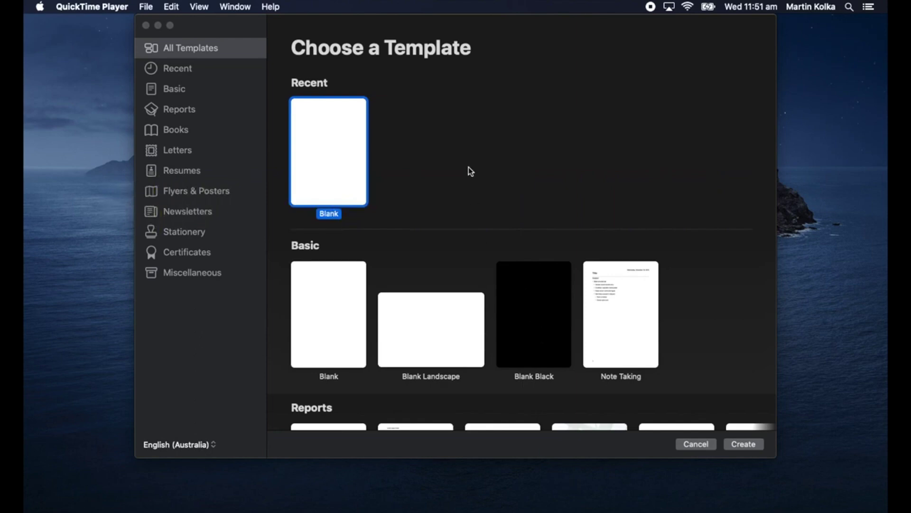
scroll(470, 171, down, 5)
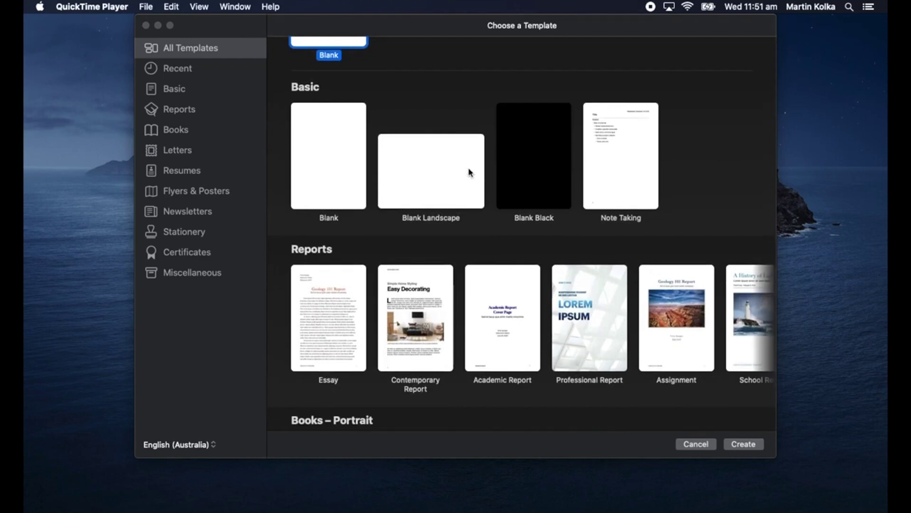
scroll(470, 172, down, 3)
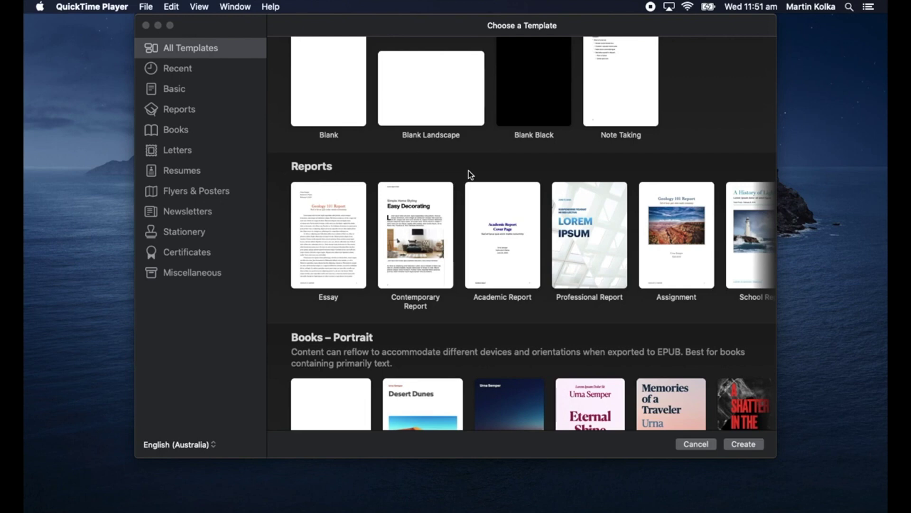
scroll(460, 188, down, 2)
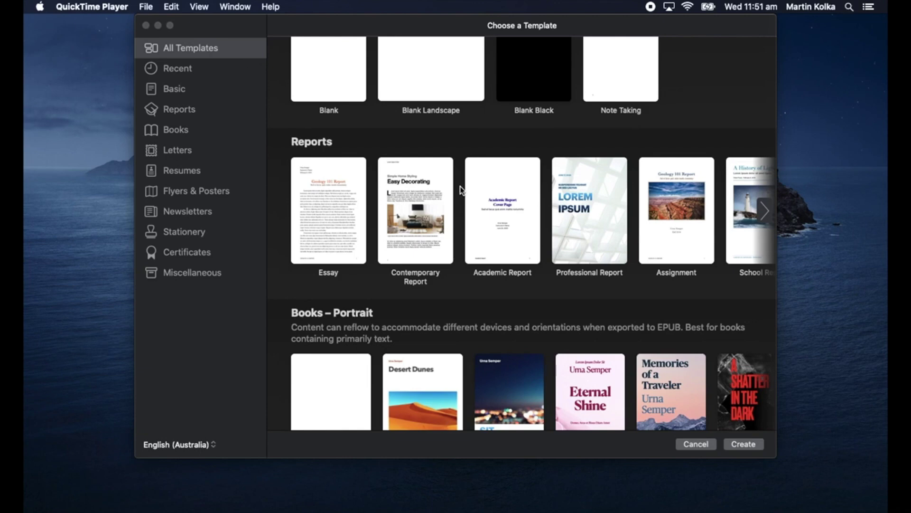
scroll(460, 189, down, 10)
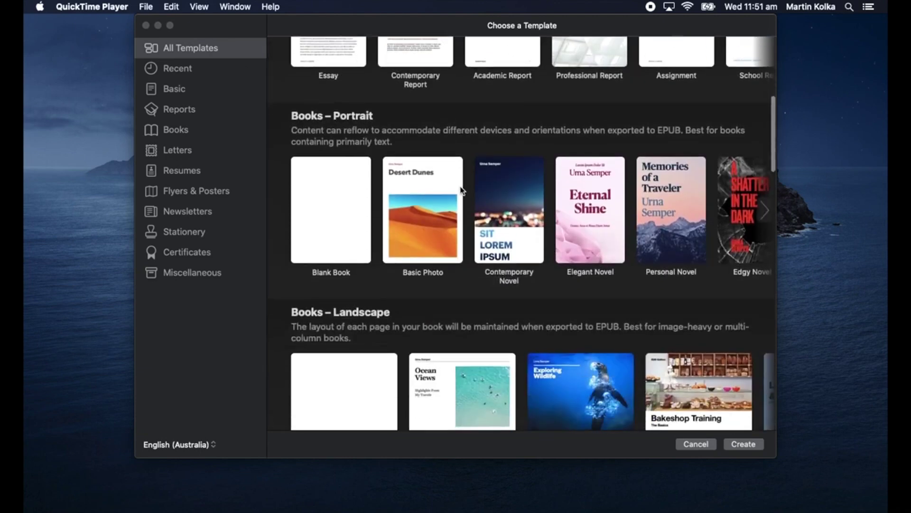
scroll(460, 189, down, 5)
scroll(460, 189, down, 5)
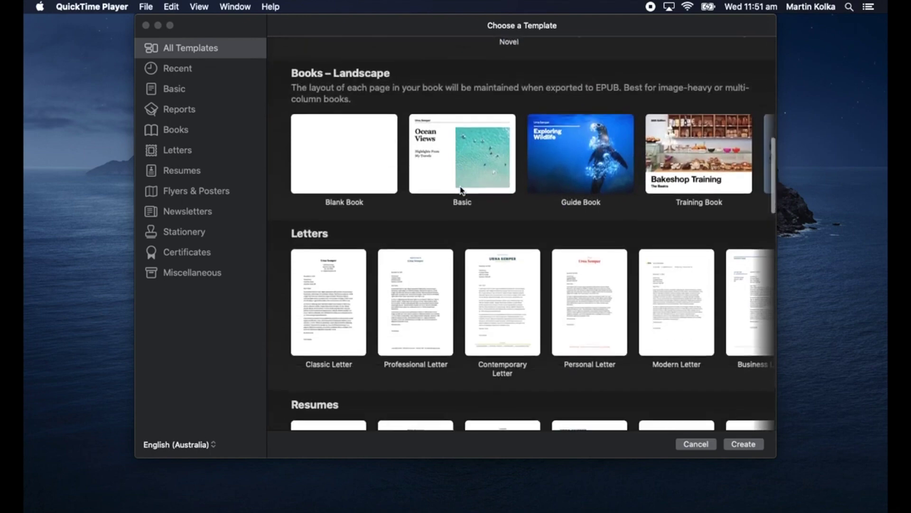
scroll(460, 189, down, 6)
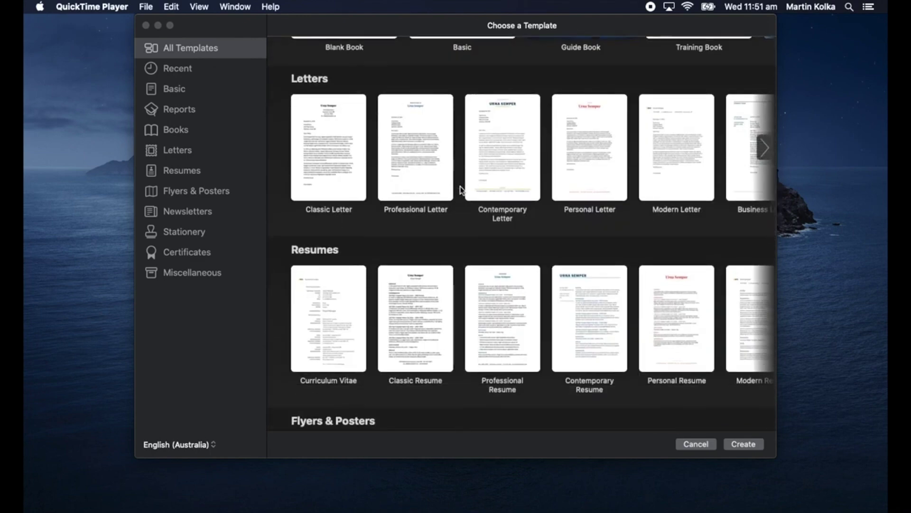
scroll(460, 189, down, 12)
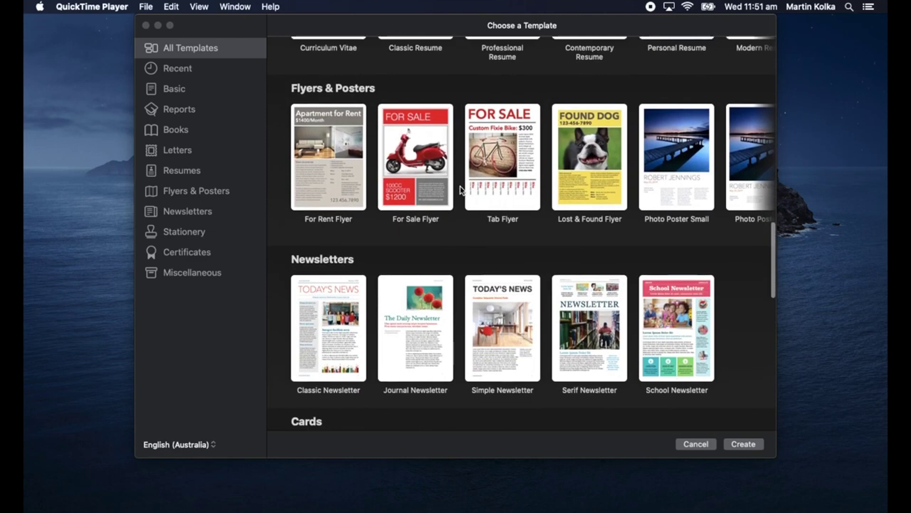
scroll(462, 190, down, 10)
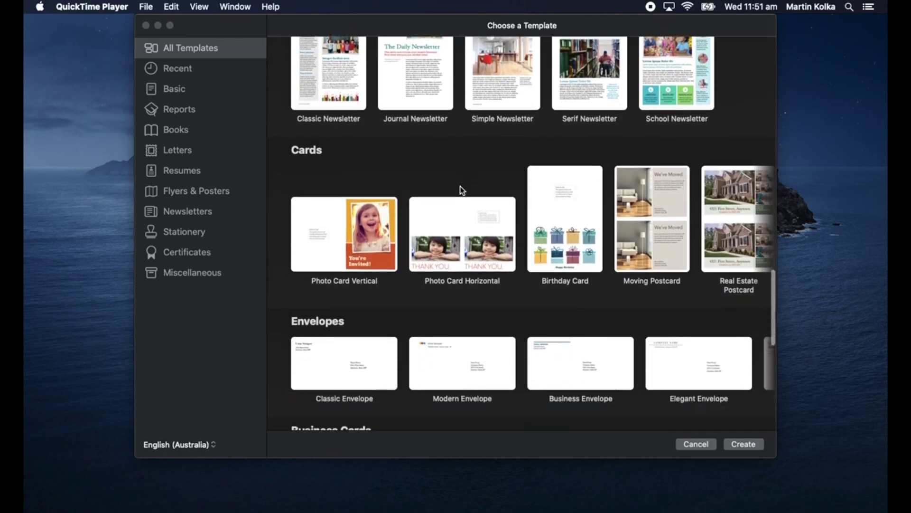
scroll(460, 189, down, 3)
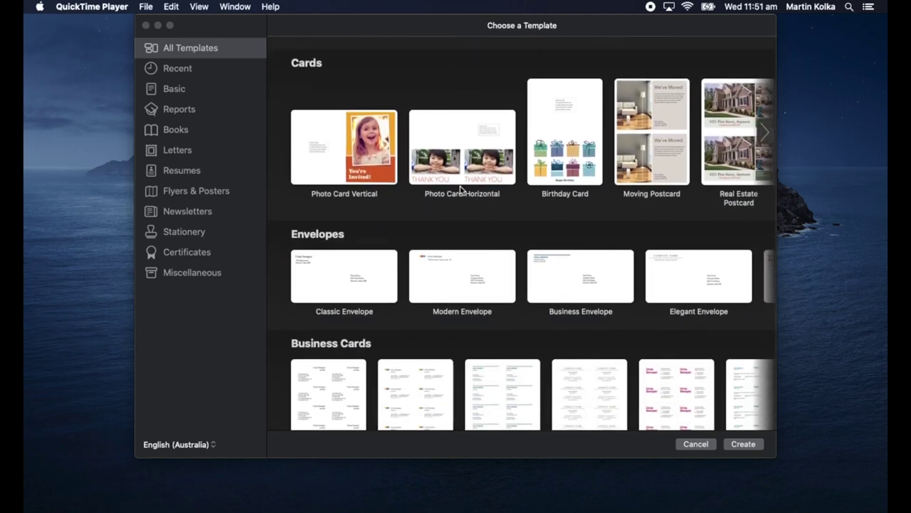
scroll(460, 189, down, 8)
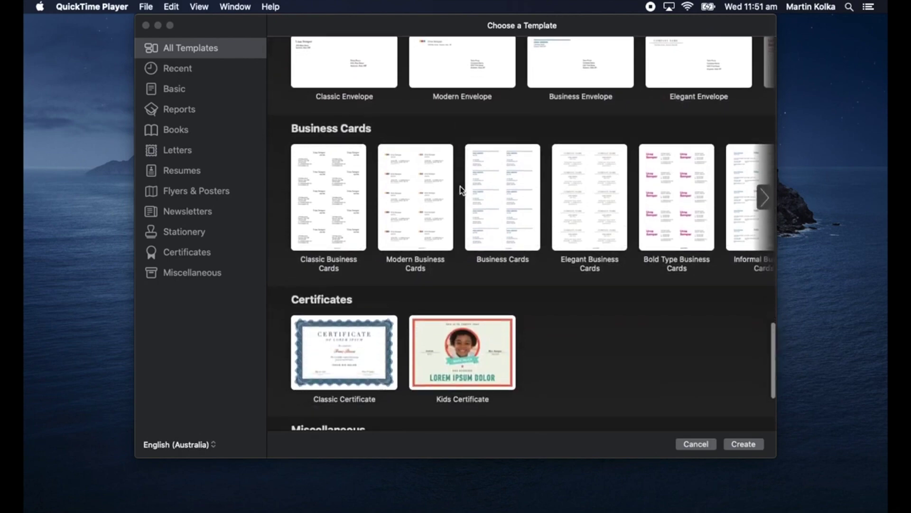
scroll(460, 190, down, 7)
scroll(460, 190, up, 20)
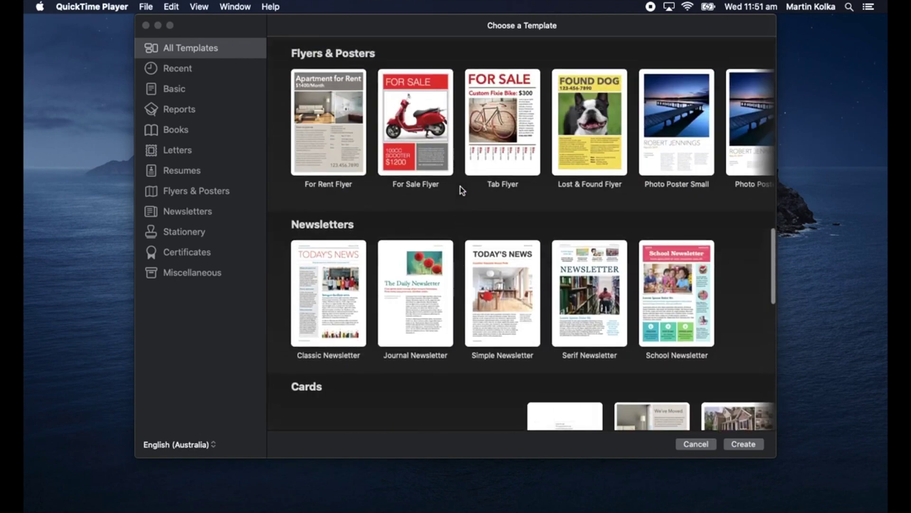
scroll(461, 190, up, 15)
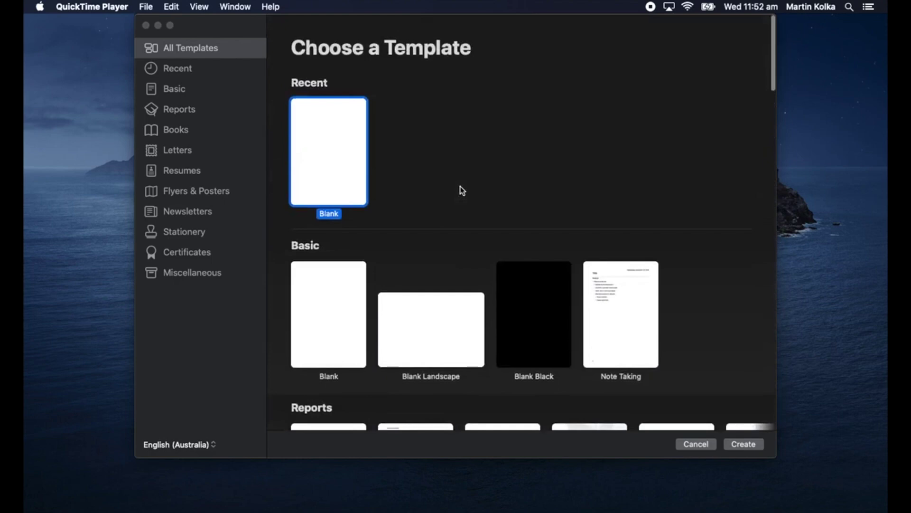
double_click(321, 151)
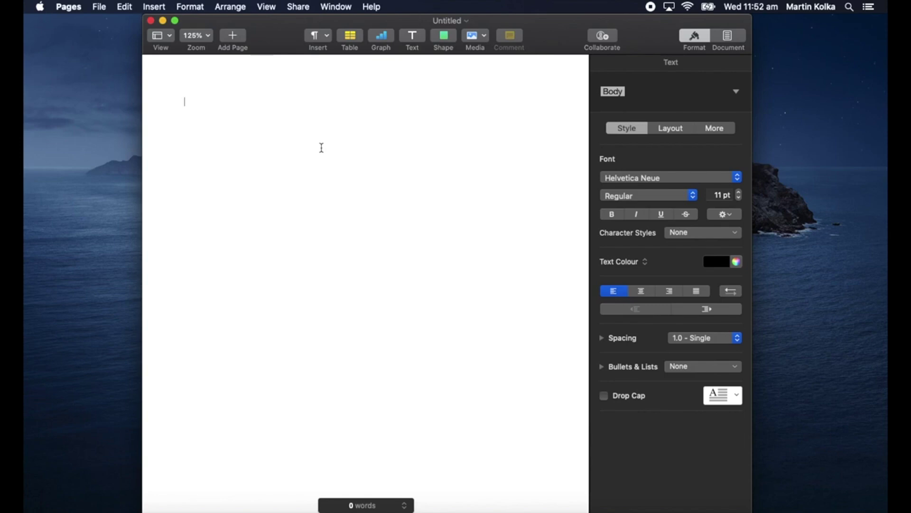
click(170, 37)
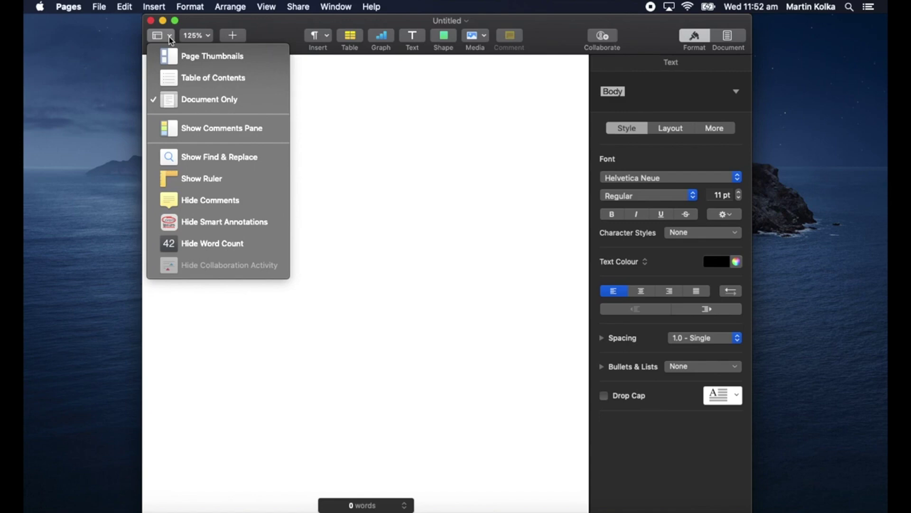
click(203, 60)
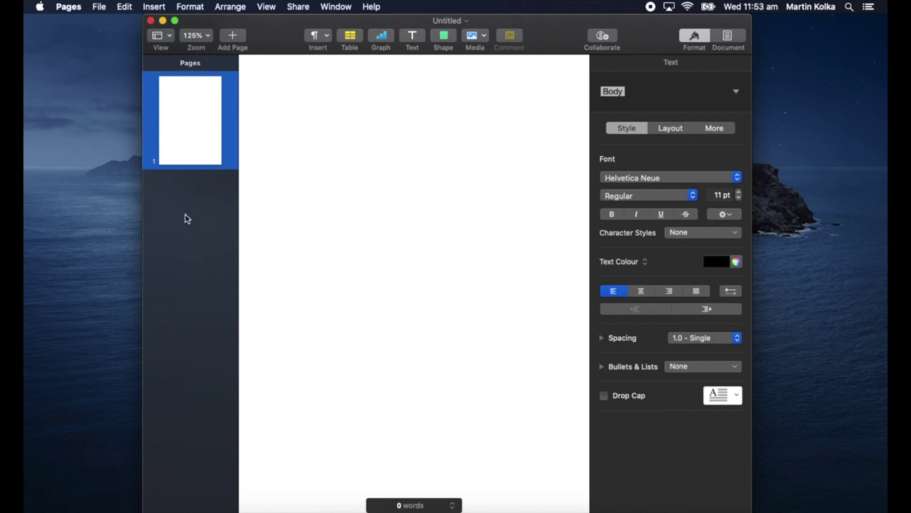
click(171, 37)
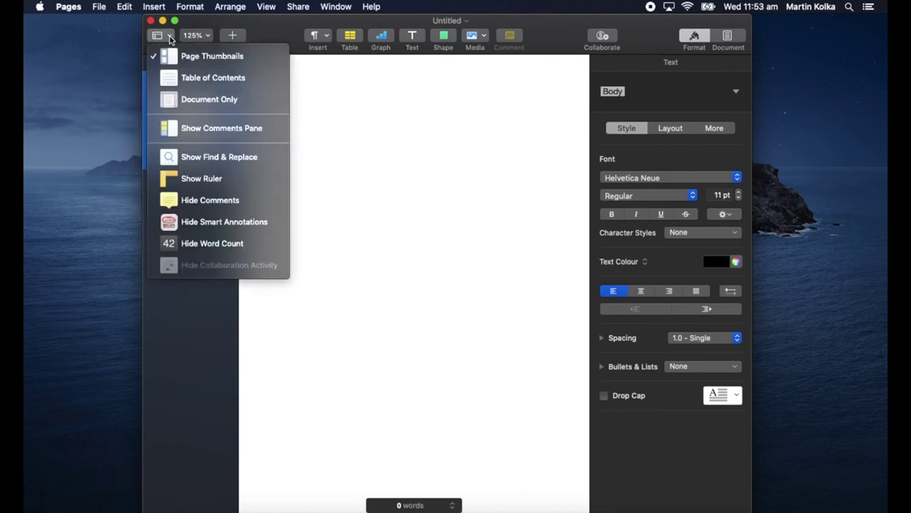
click(179, 100)
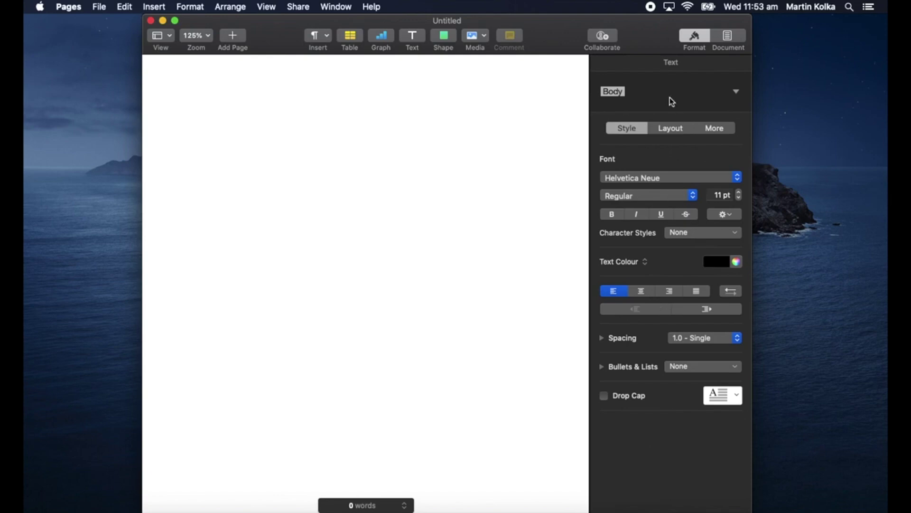
Step: Show the Document settings: A4 portrait, 21.00 × 29.70 cm, 2 cm margins
mouse_move(413, 92)
click(725, 36)
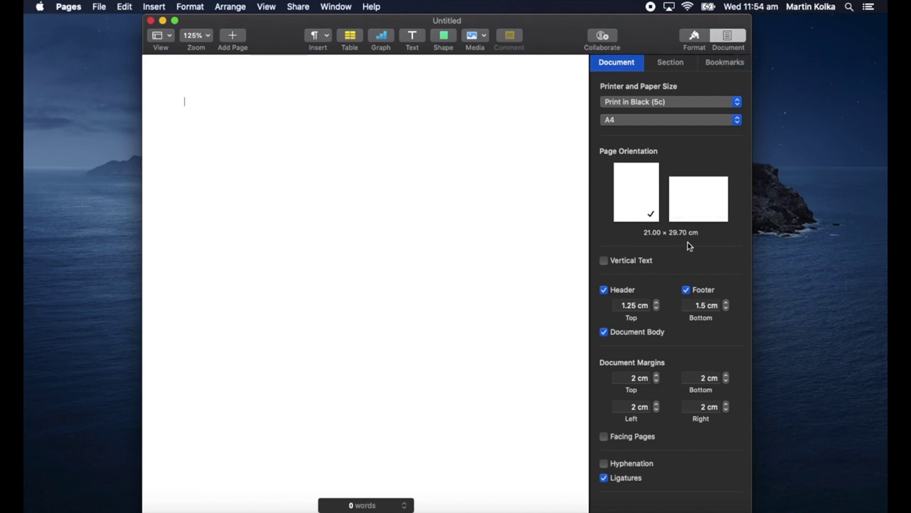
Step: Switch to the Section settings for background, headers, footers and page numbering
click(668, 63)
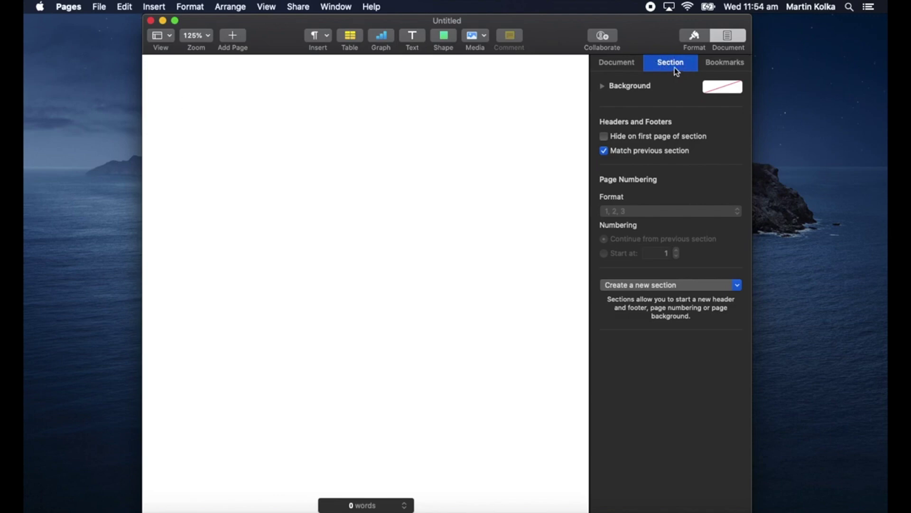
Step: Try light blue, bright green and teal page backgrounds, finishing on light grey
click(713, 90)
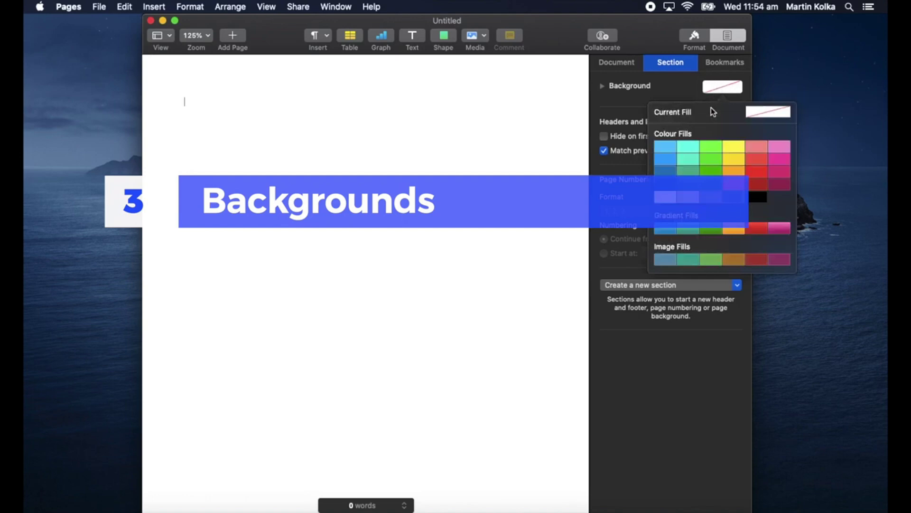
click(670, 146)
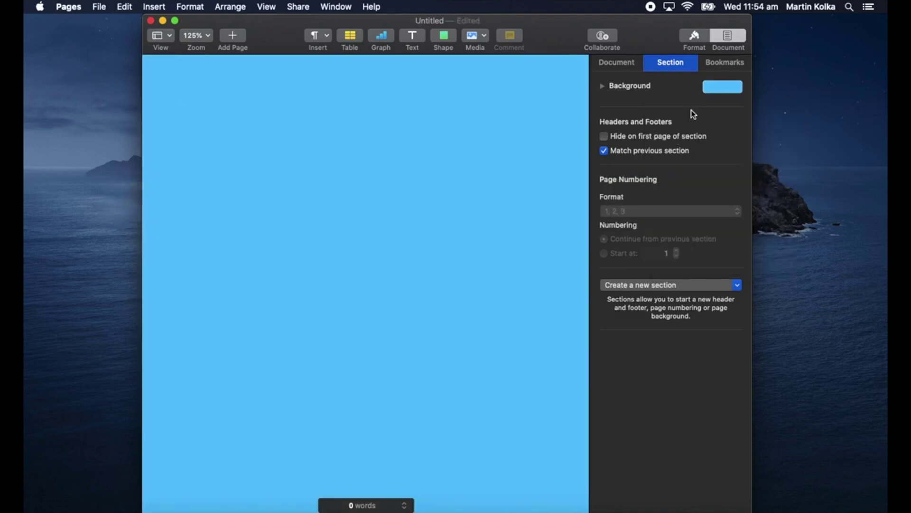
click(713, 90)
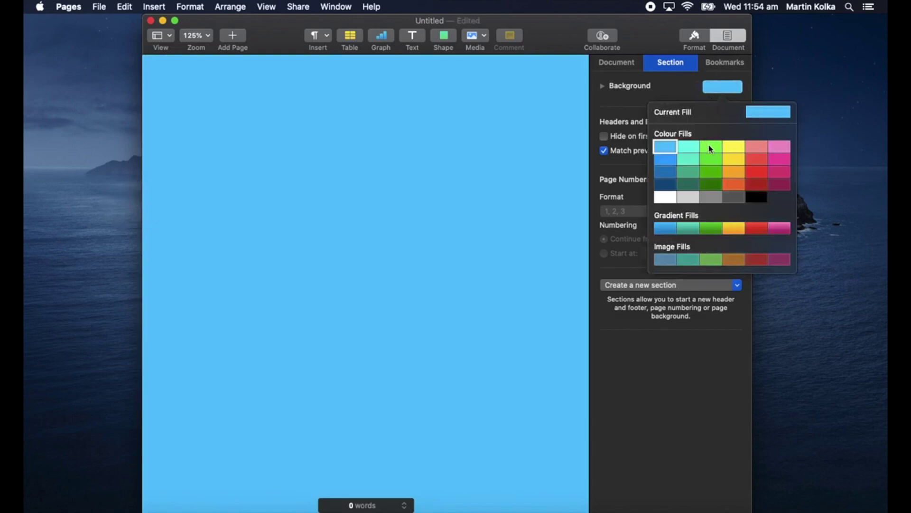
click(710, 149)
click(712, 93)
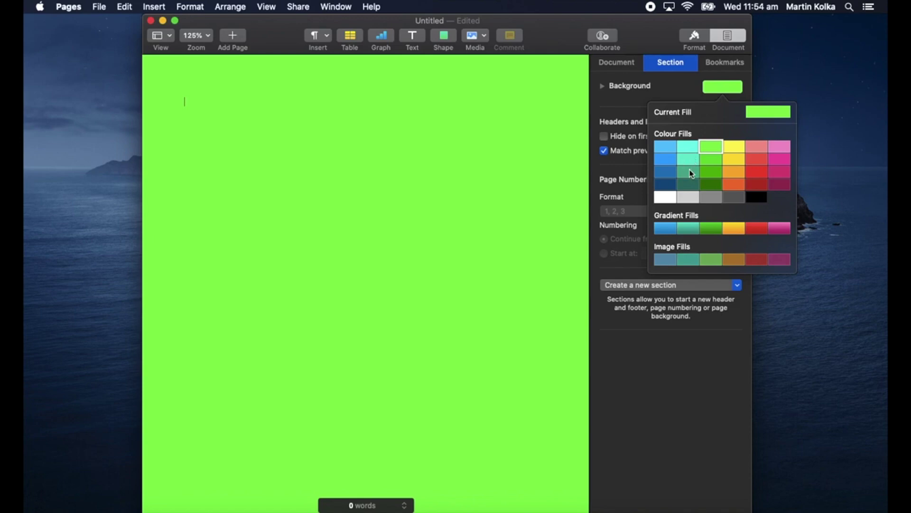
click(690, 172)
click(716, 91)
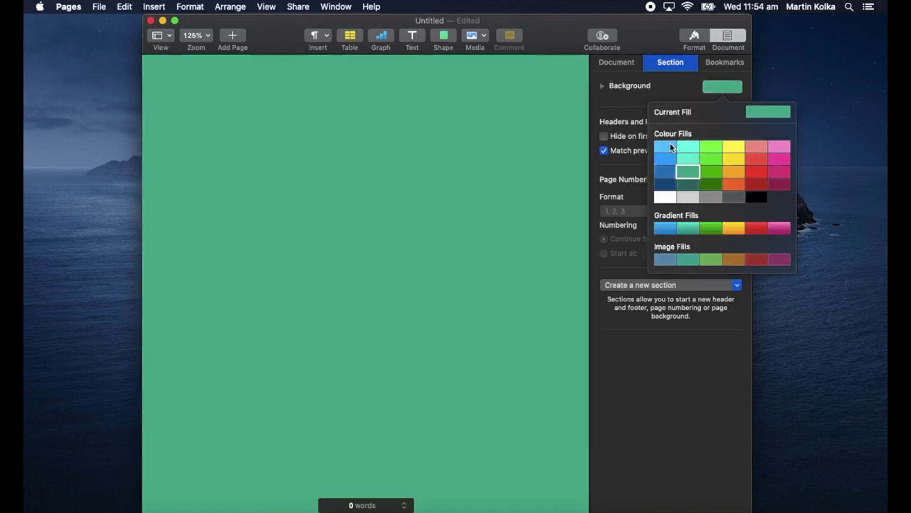
click(685, 196)
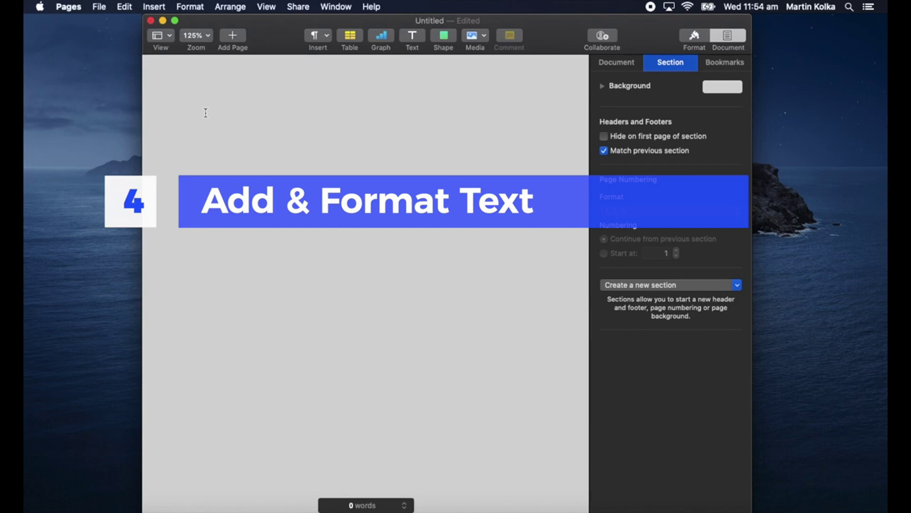
Step: Type 'Test Document' with 'This test document is awesome!' below it, then select the title
text(Test Do)
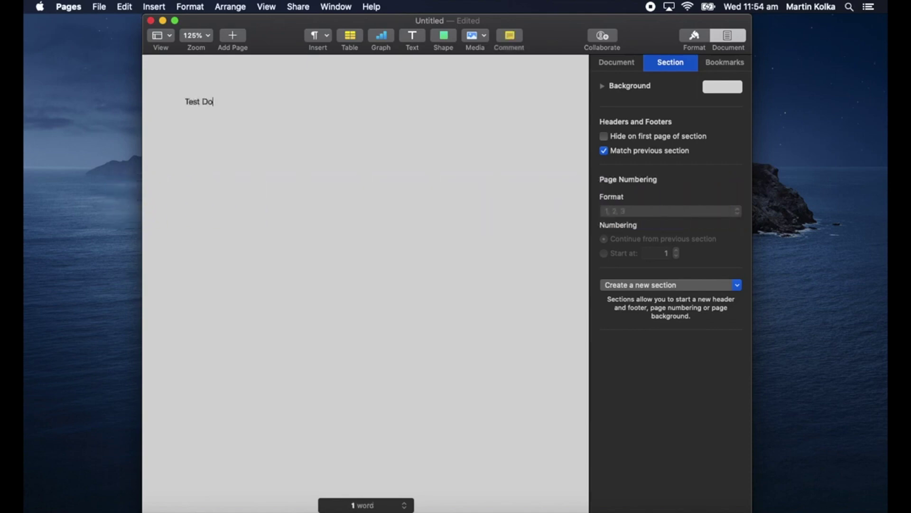
text(cument)
key(Return)
text(This)
text(testd)
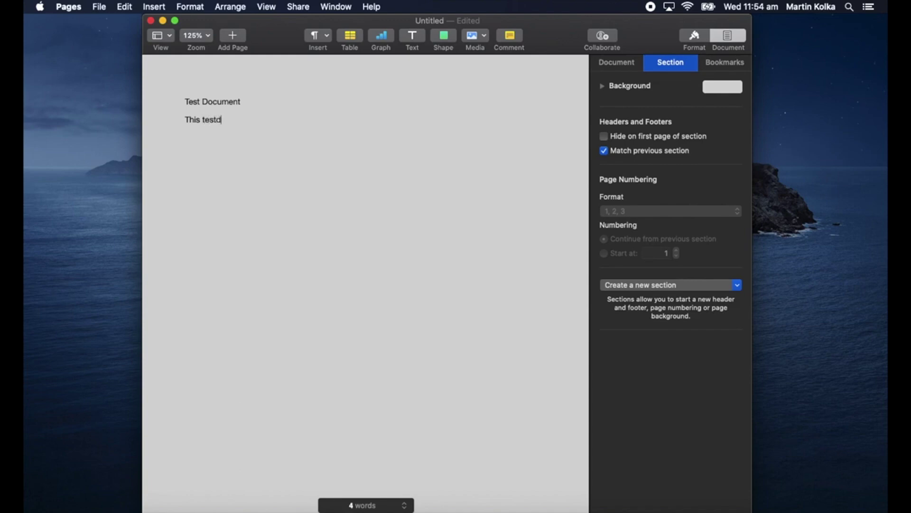
text(ocum)
key(BackSpace)
key(BackSpace)
key(BackSpace)
key(BackSpace)
key(BackSpace)
text(document is awesome!)
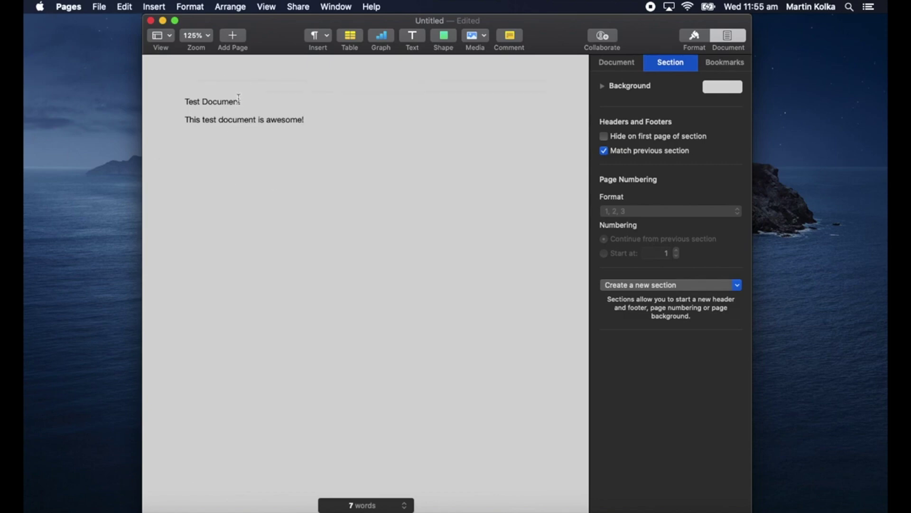
drag(241, 102, 184, 103)
Step: Switch the title's font to Helvetica, leaving it without bold or underline
click(696, 38)
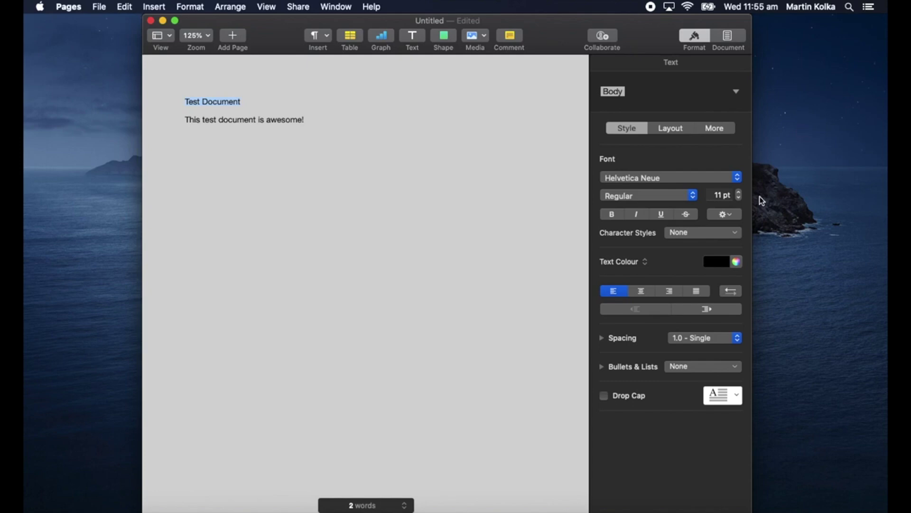
click(615, 215)
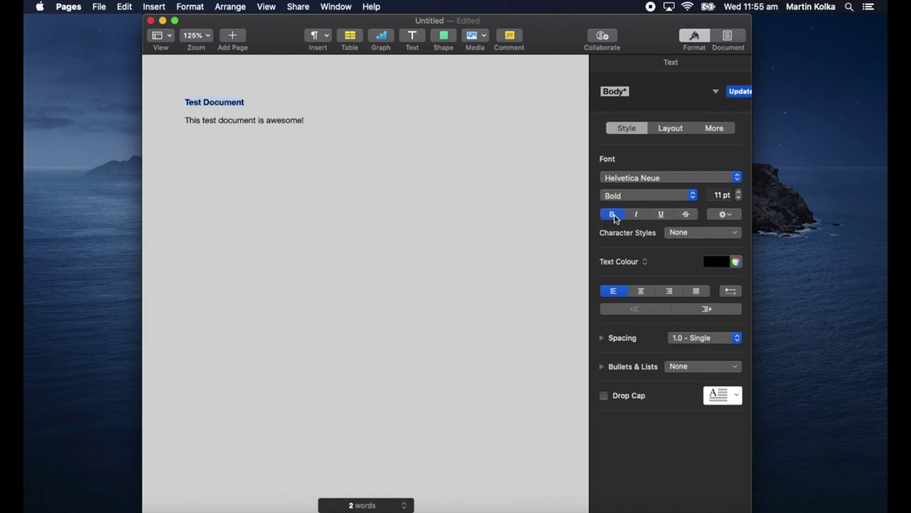
click(664, 217)
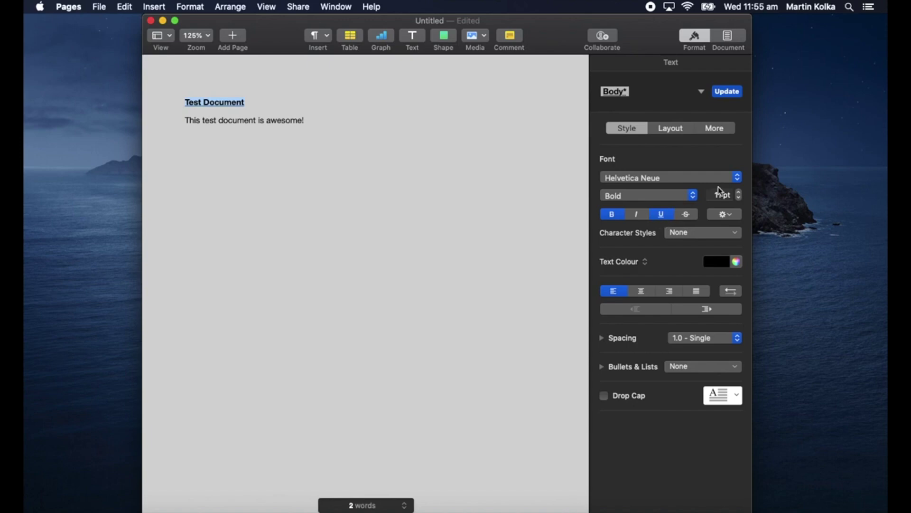
click(739, 176)
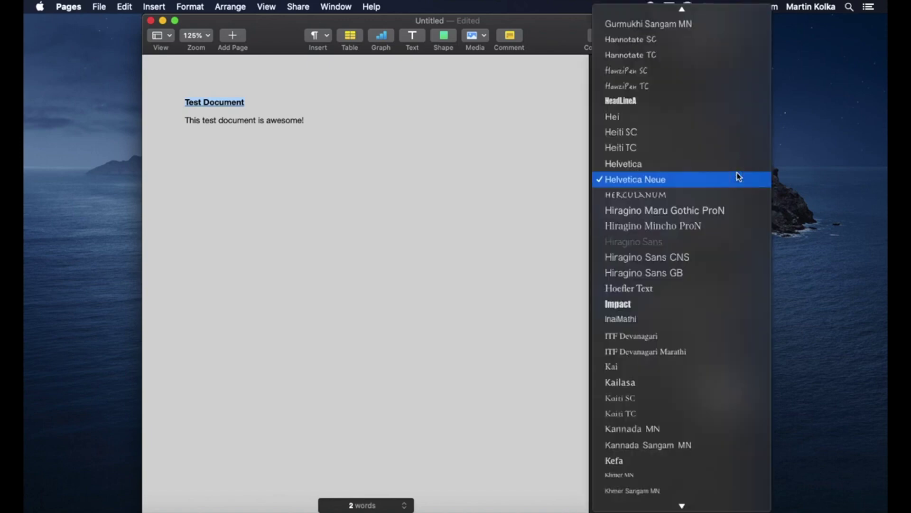
click(712, 165)
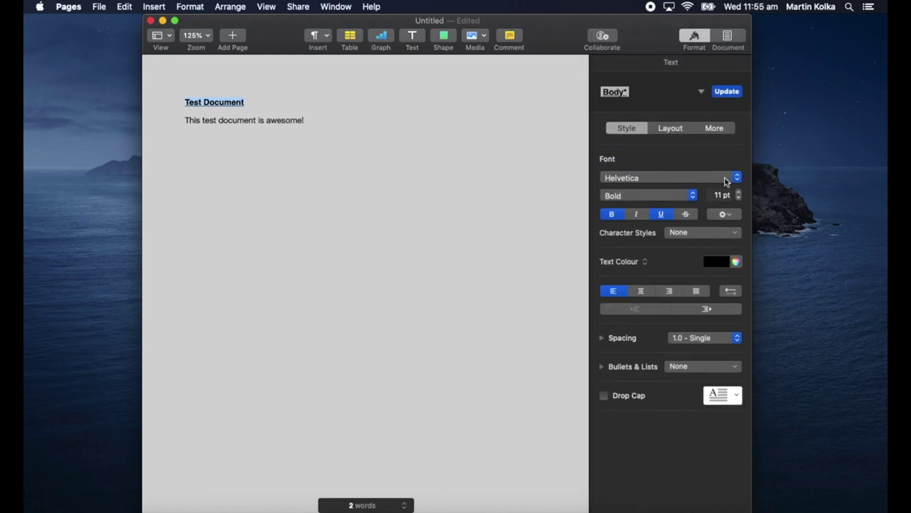
click(664, 217)
click(611, 214)
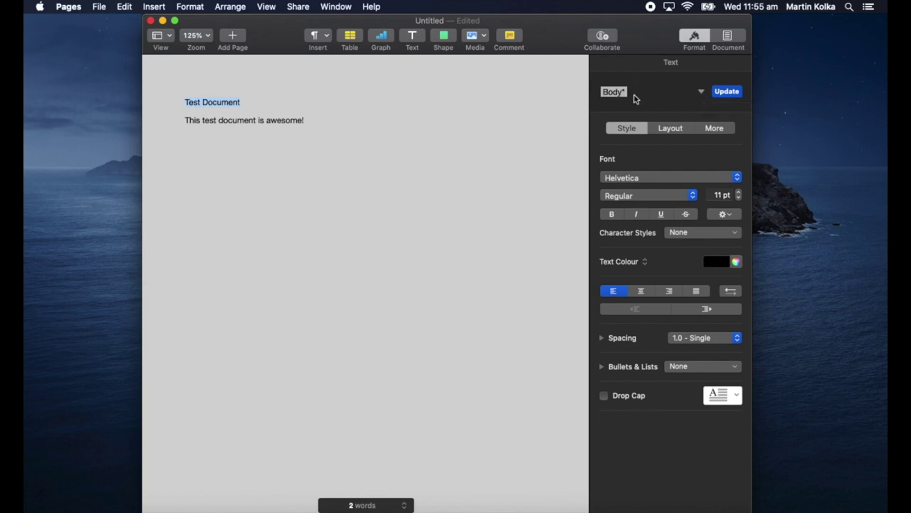
Step: Give the title the Heading style, Helvetica Neue Bold 18 pt, and underline it
click(700, 92)
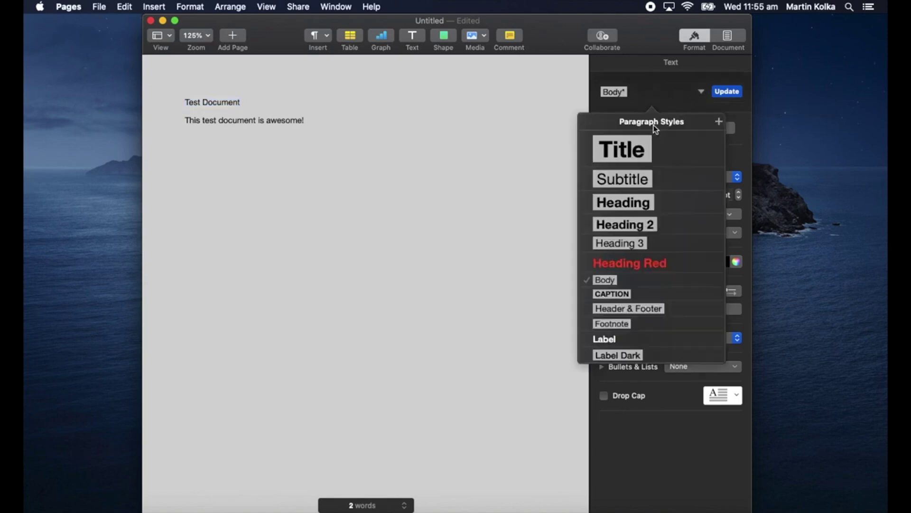
click(622, 213)
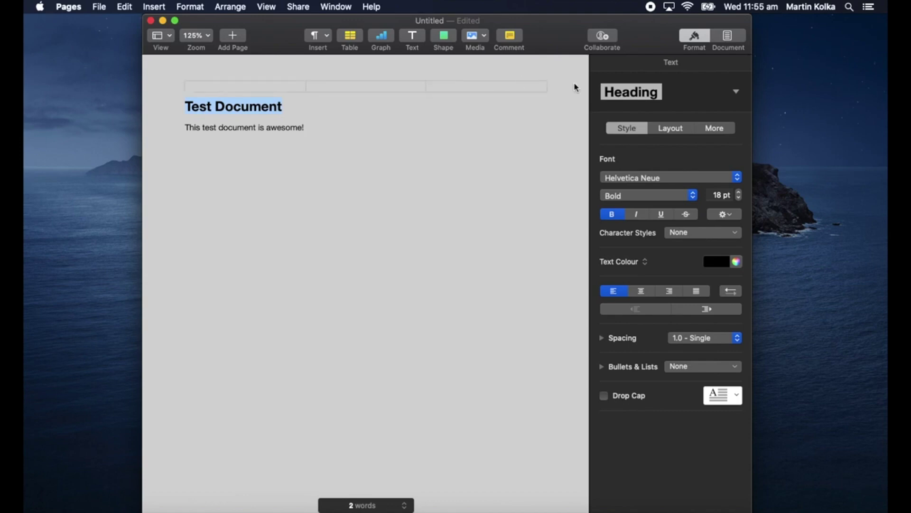
click(737, 92)
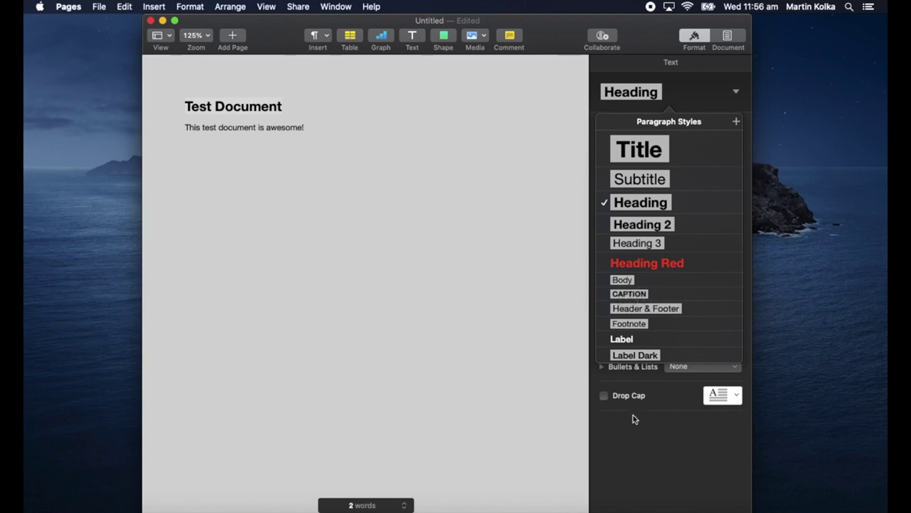
click(637, 439)
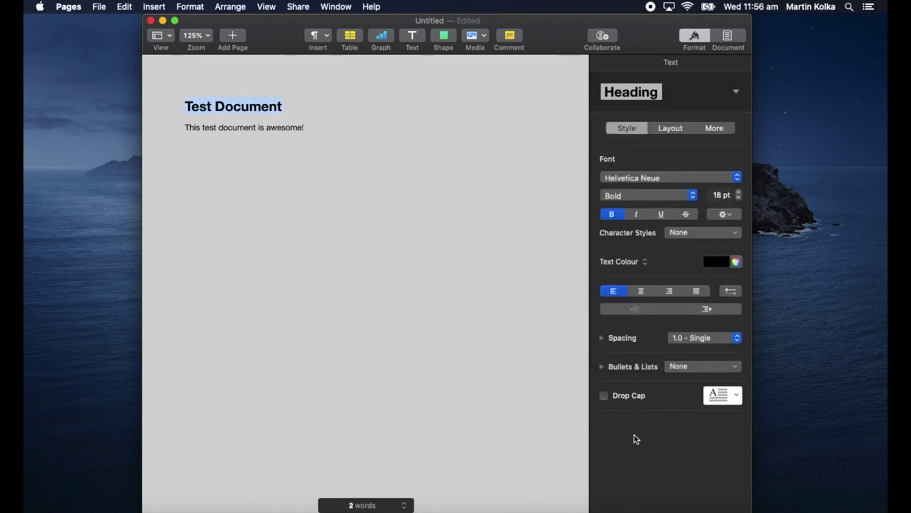
click(663, 216)
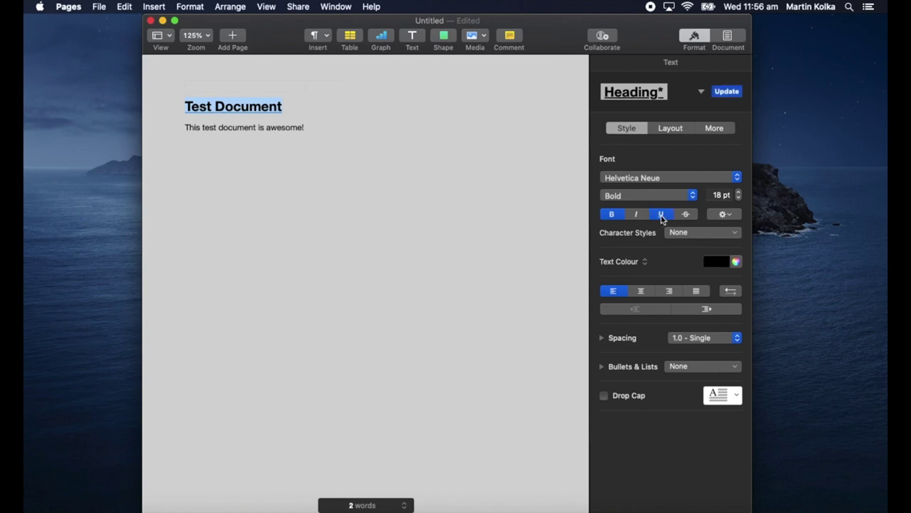
click(482, 216)
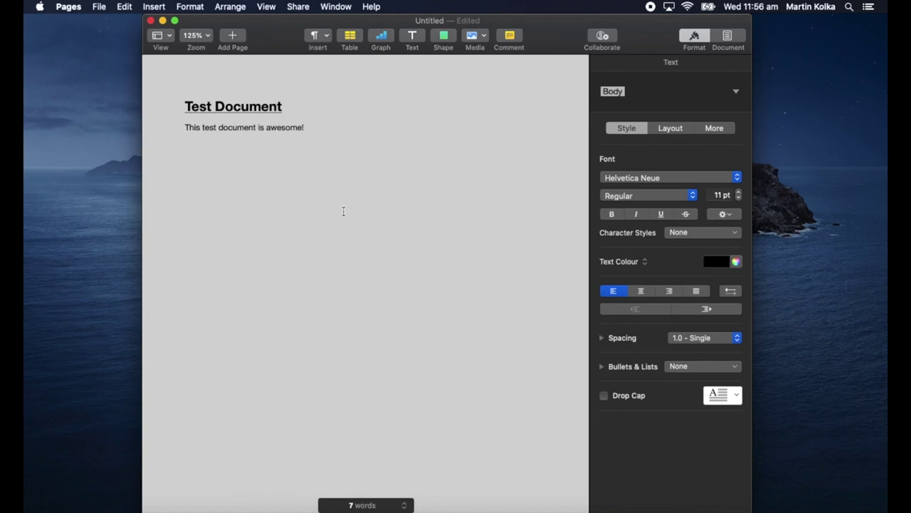
Step: Make the sentence red, AppleGothic and centred, keeping the following line left-aligned
drag(313, 128, 180, 129)
click(738, 178)
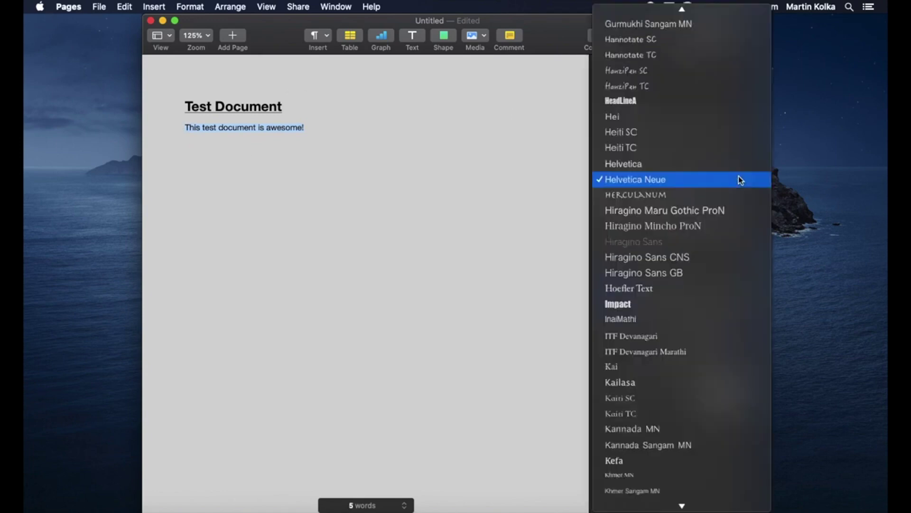
scroll(740, 178, up, 10)
click(702, 239)
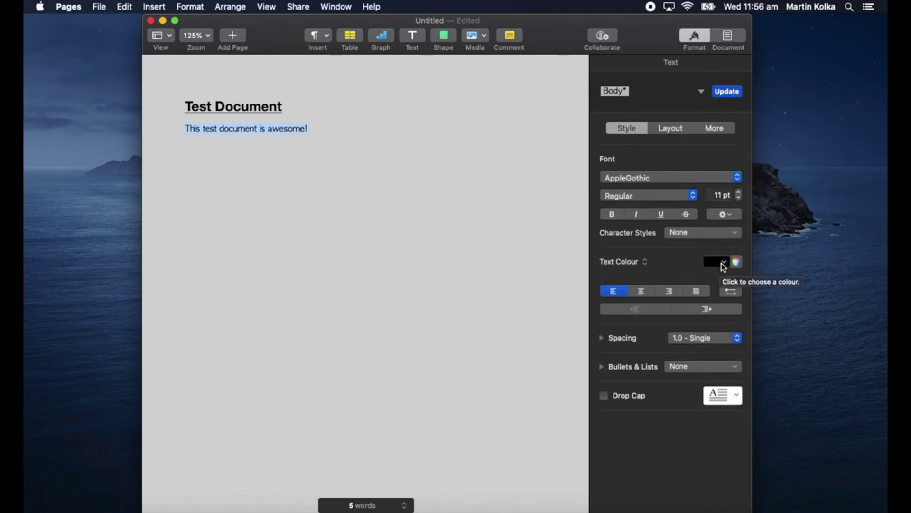
click(723, 265)
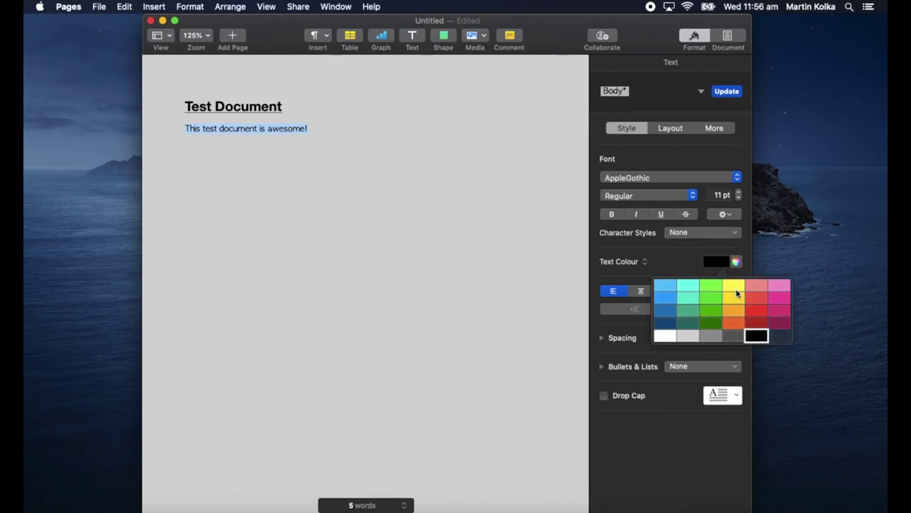
click(757, 310)
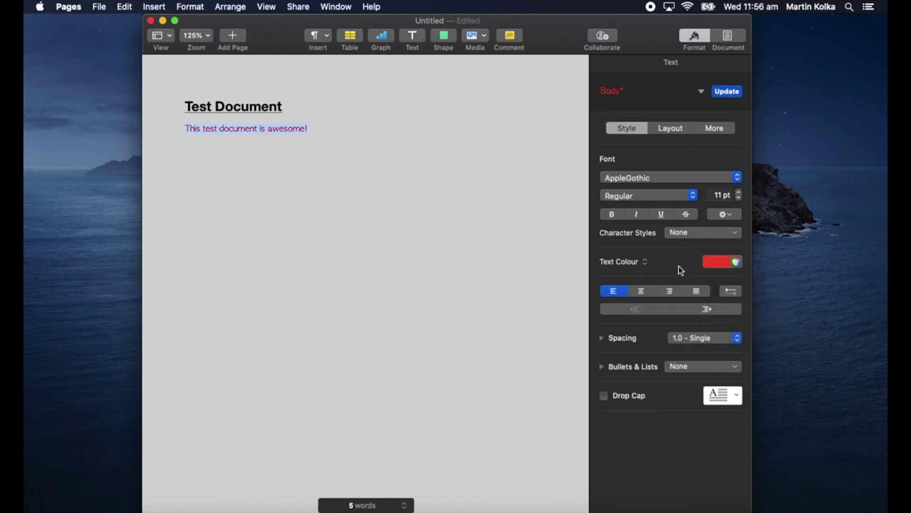
click(638, 293)
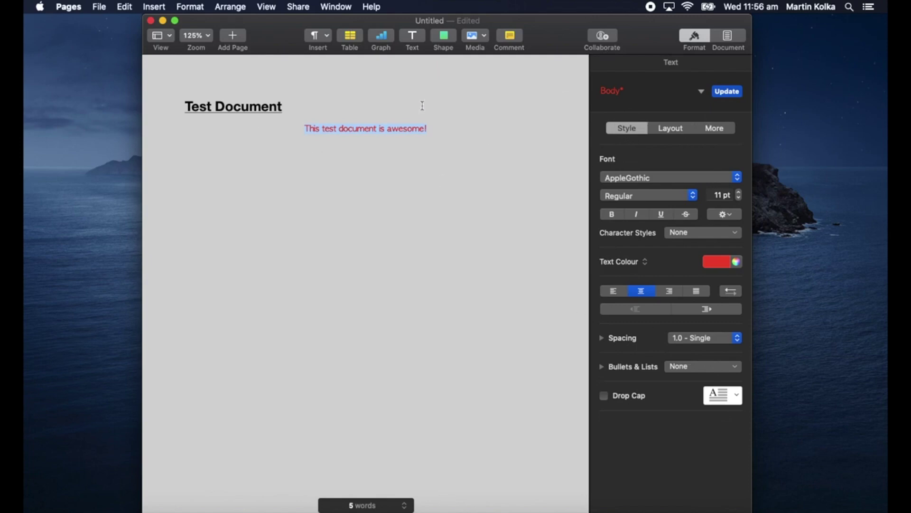
click(436, 131)
click(612, 293)
Step: Type the lines Item 1, Item 2 and Item 3 below the sentence and select them
text(Item 1 )
text(Item )
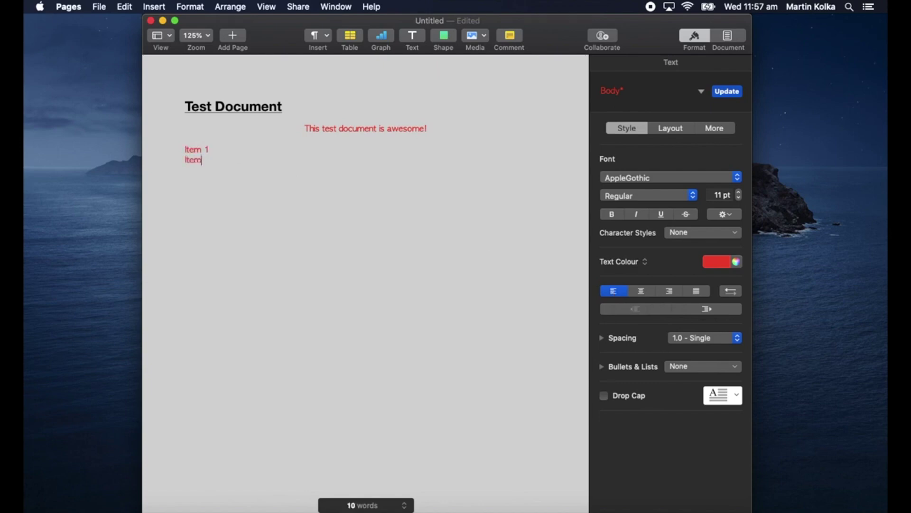
text(2)
key(Return)
text(Item 3)
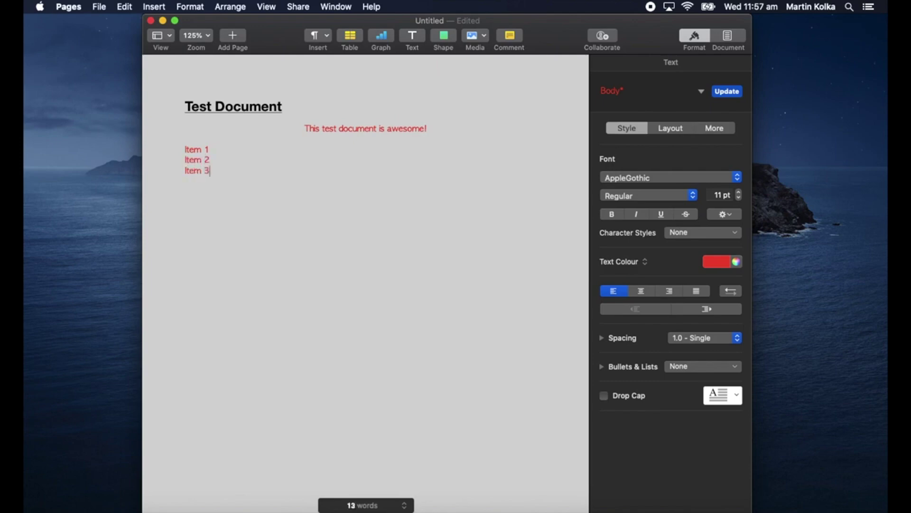
click(222, 171)
drag(222, 171, 182, 151)
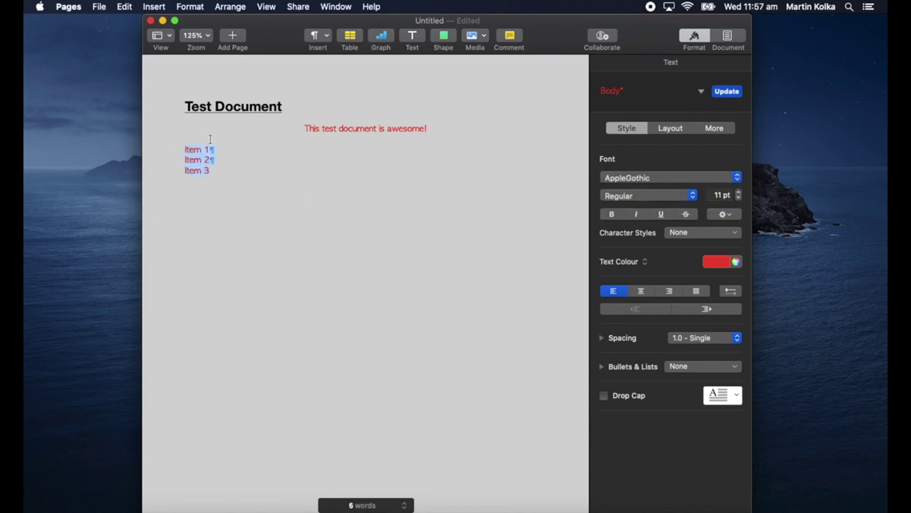
Step: Make the items black and a 1. 2. 3. numbered list, adding an empty line after
click(714, 266)
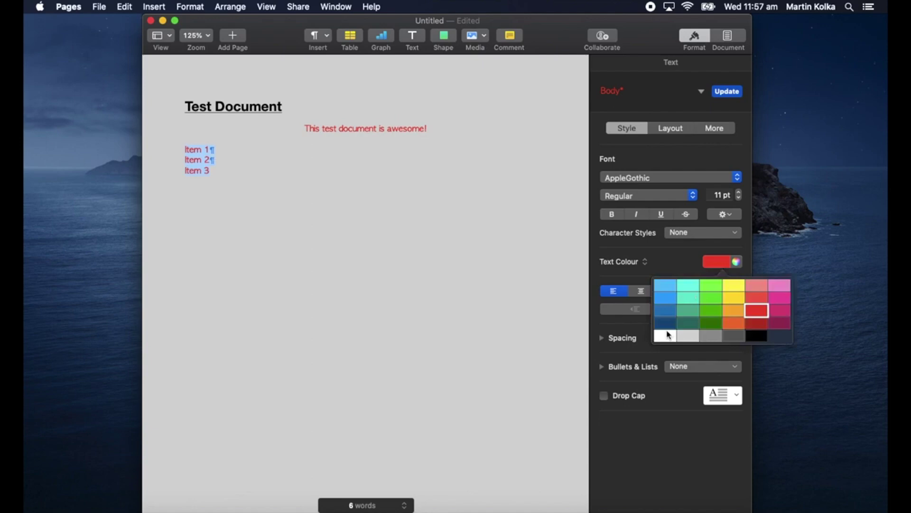
click(763, 337)
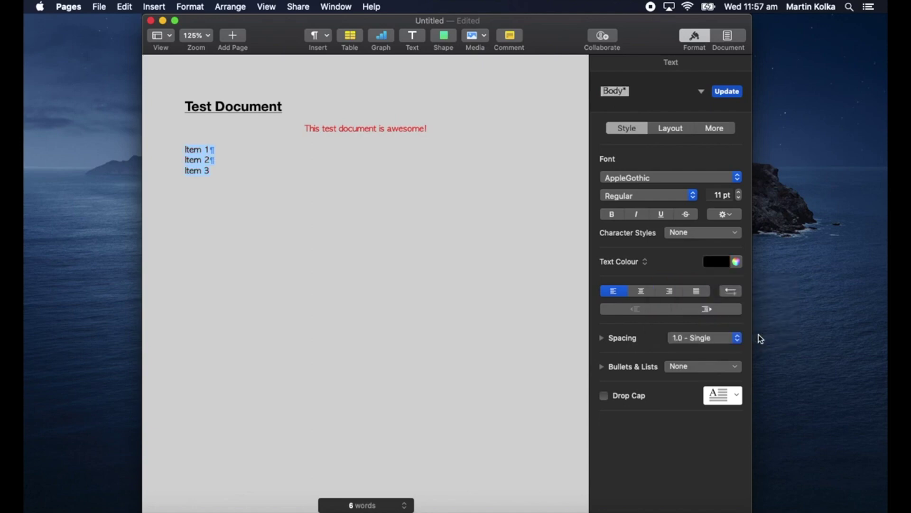
click(736, 367)
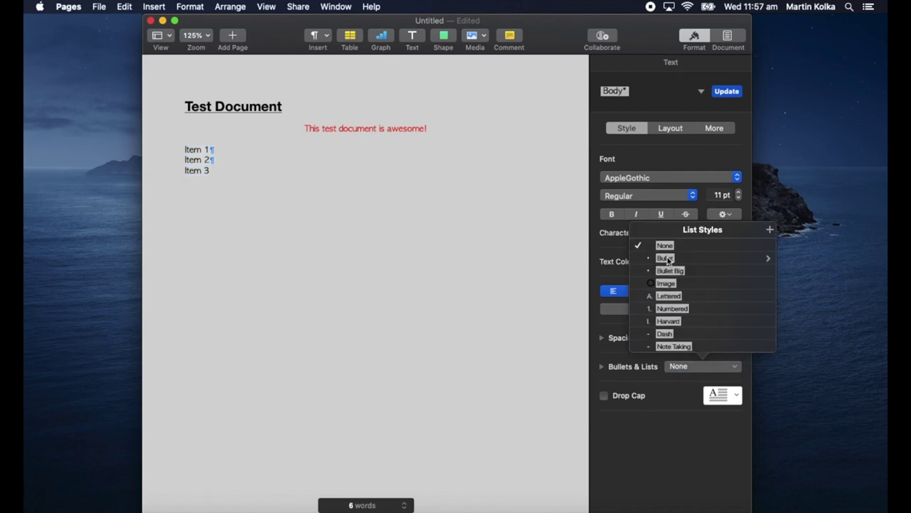
click(666, 258)
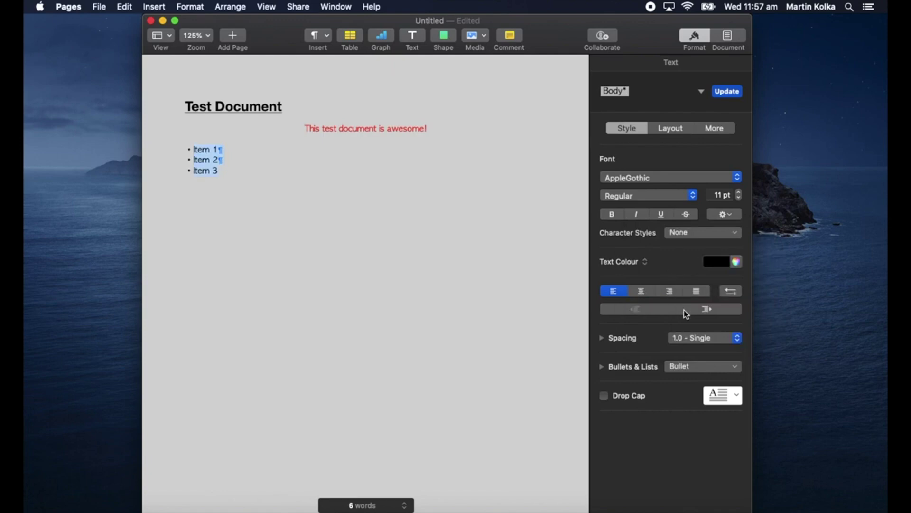
click(735, 368)
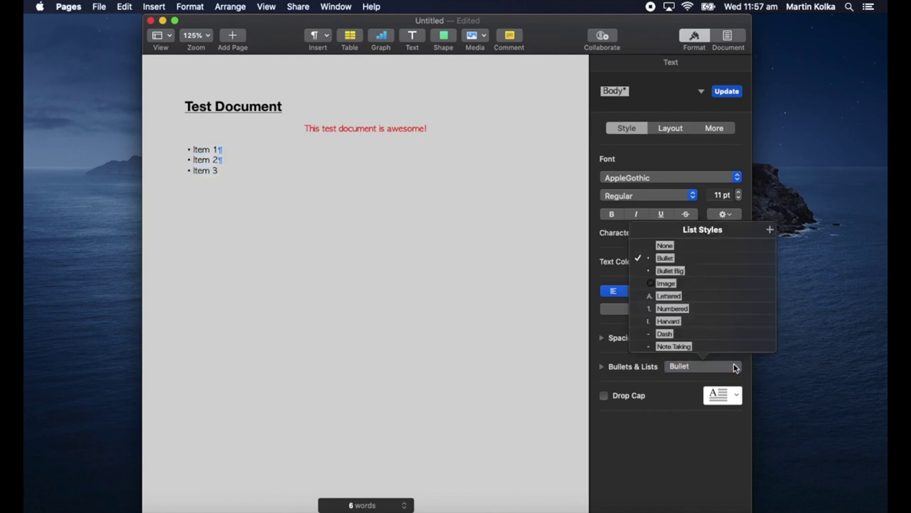
click(667, 310)
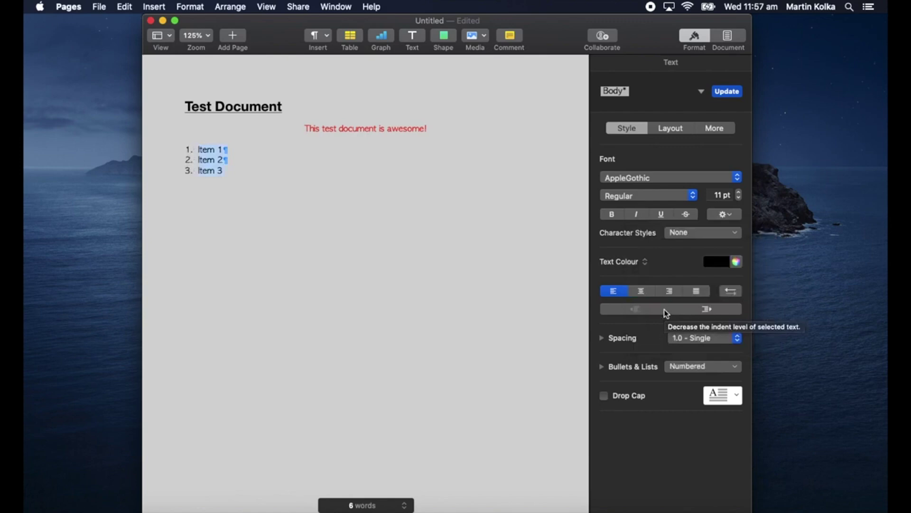
click(250, 173)
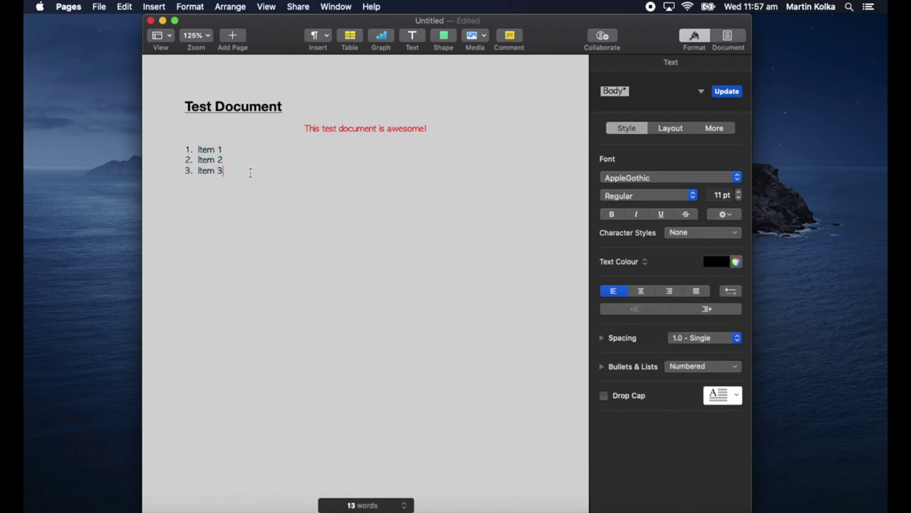
key(Return)
key(Return)
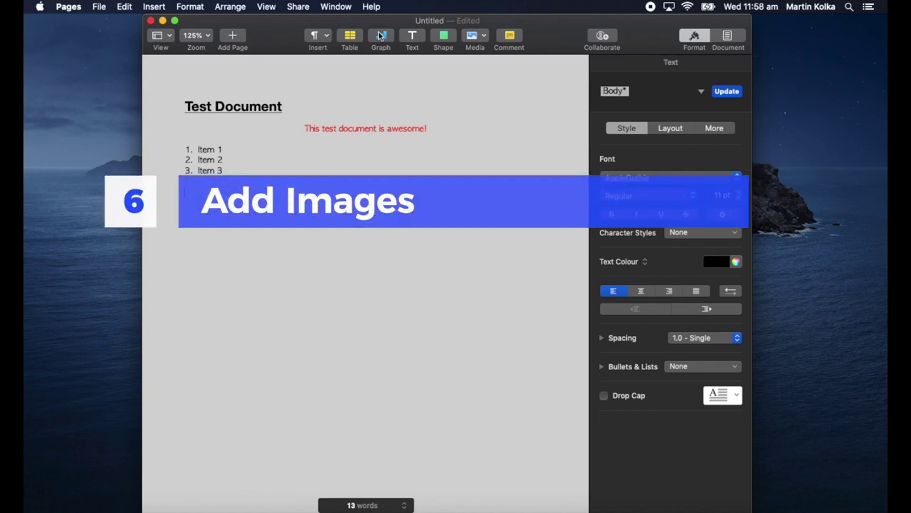
click(484, 36)
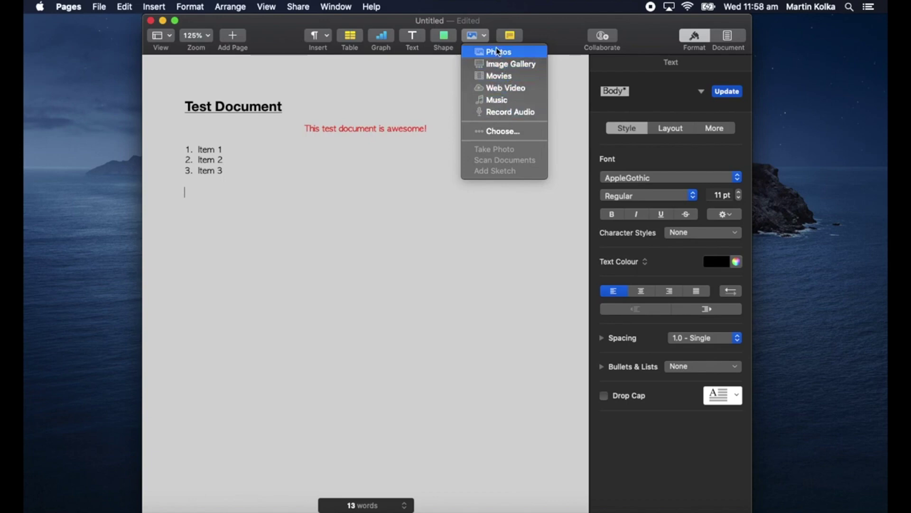
key(Escape)
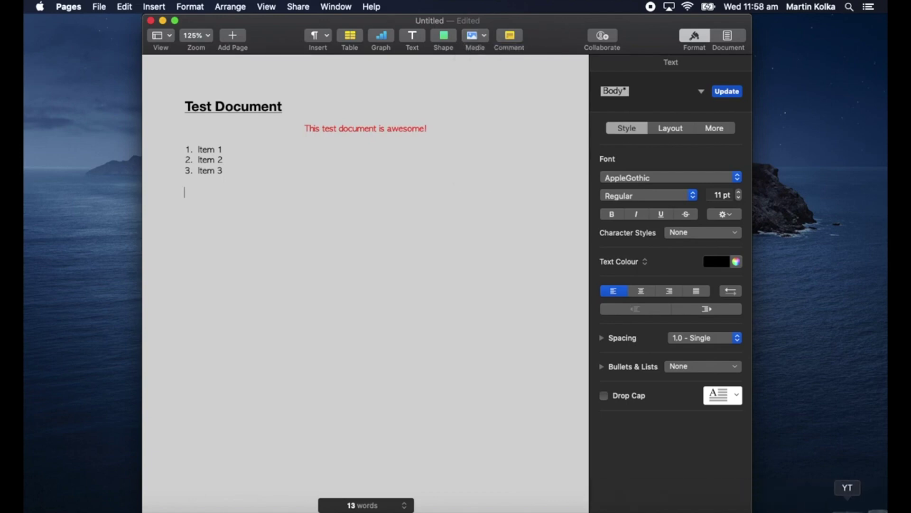
click(820, 509)
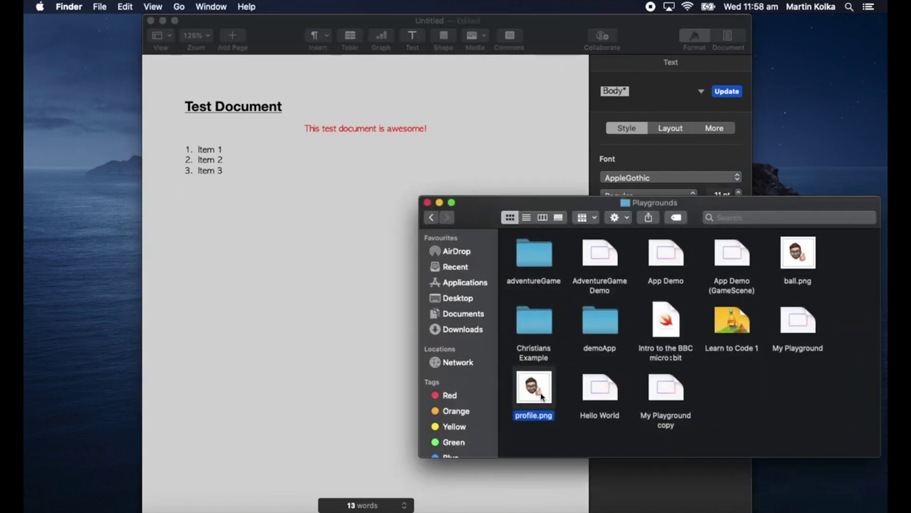
Step: Drop profile.png onto the page and move the memoji to the centre below the list
drag(540, 396, 265, 243)
click(438, 202)
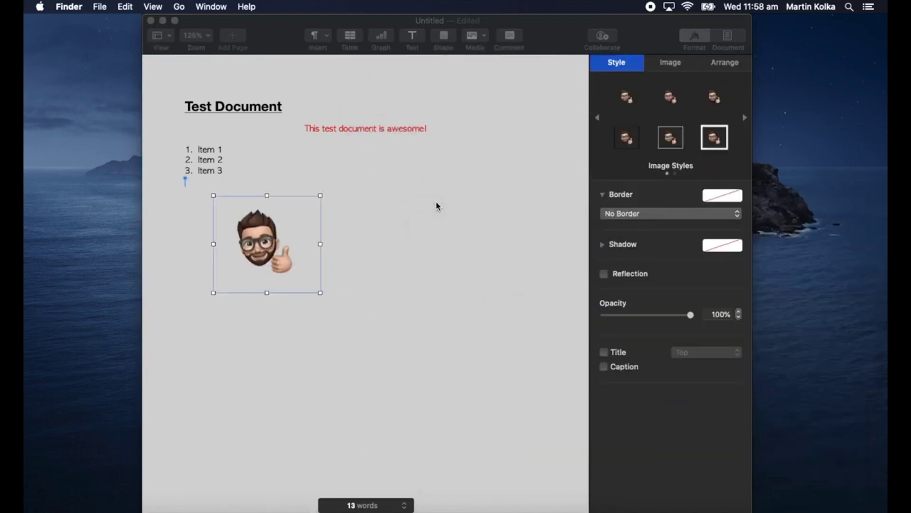
click(265, 247)
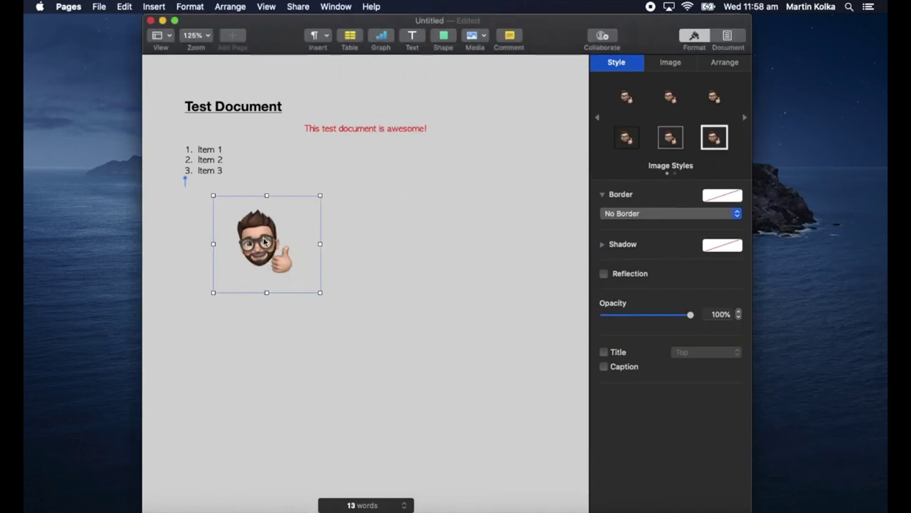
drag(265, 242, 364, 240)
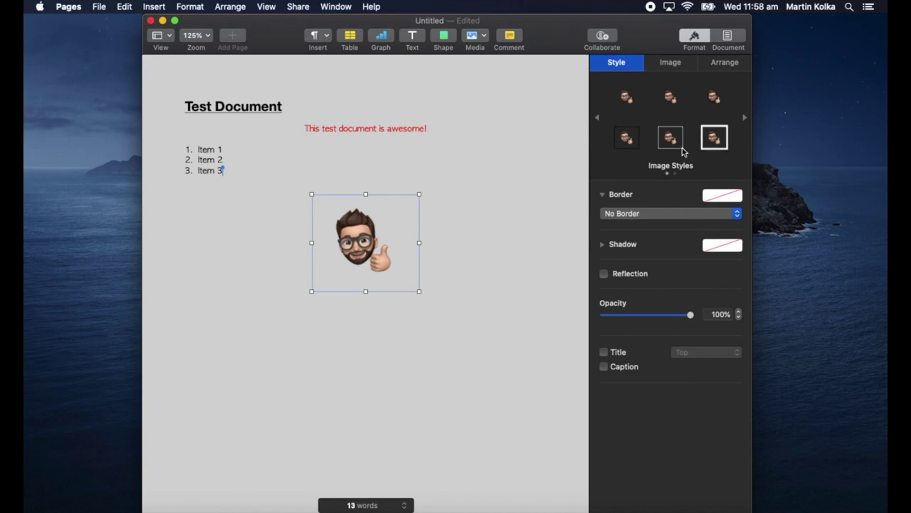
Step: Try the image styles, ending on the white Picture Frame border with shadow, and test the opacity
click(672, 98)
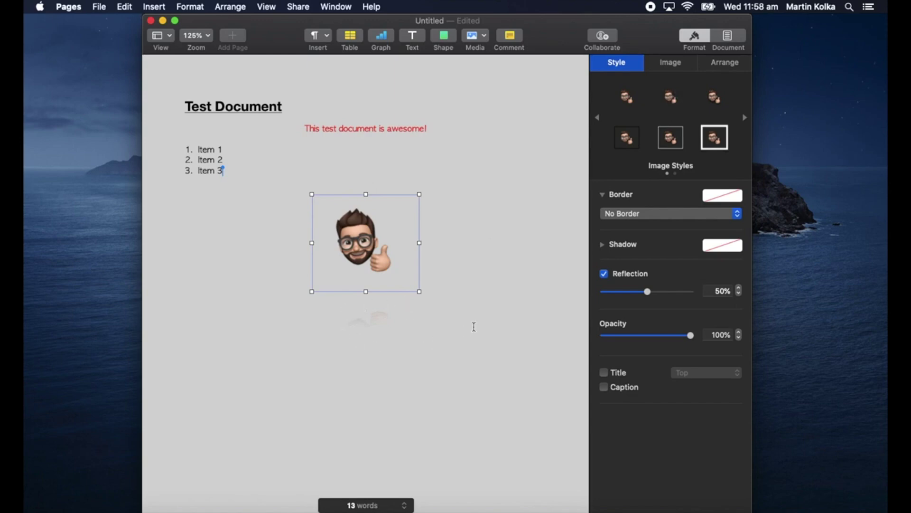
click(628, 141)
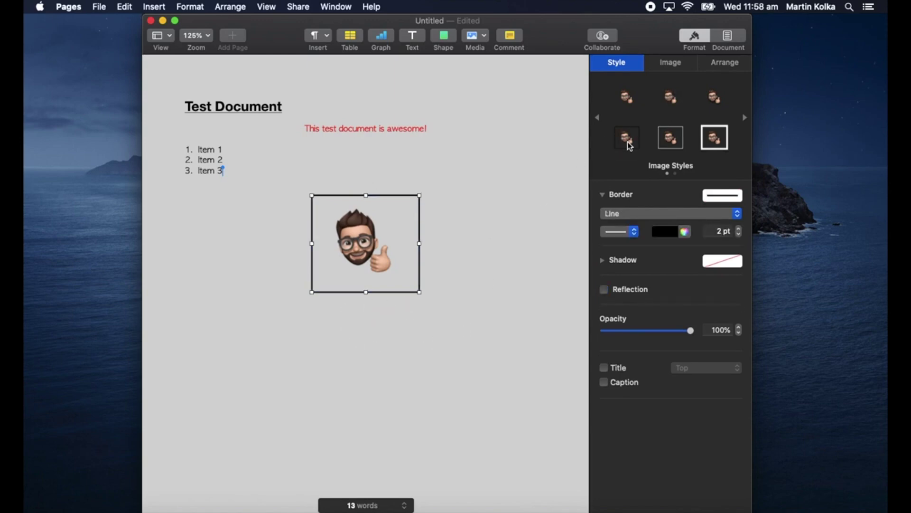
click(672, 143)
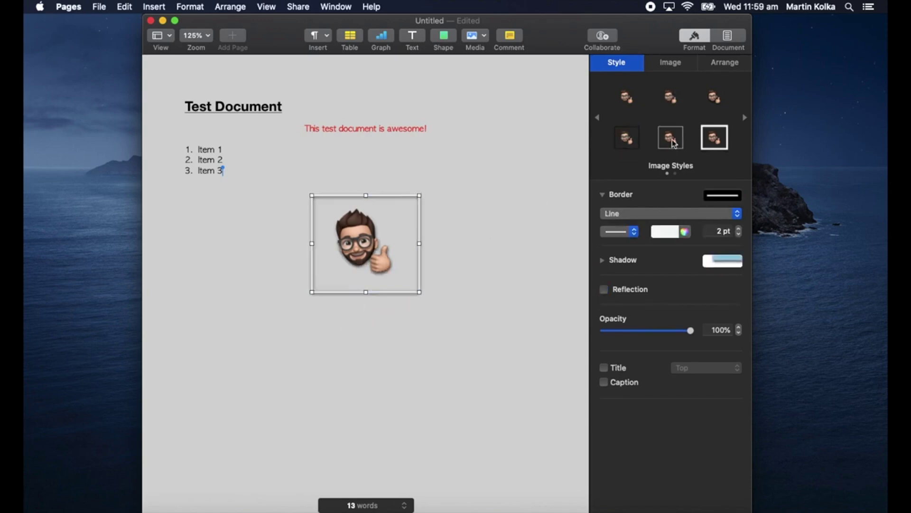
click(712, 144)
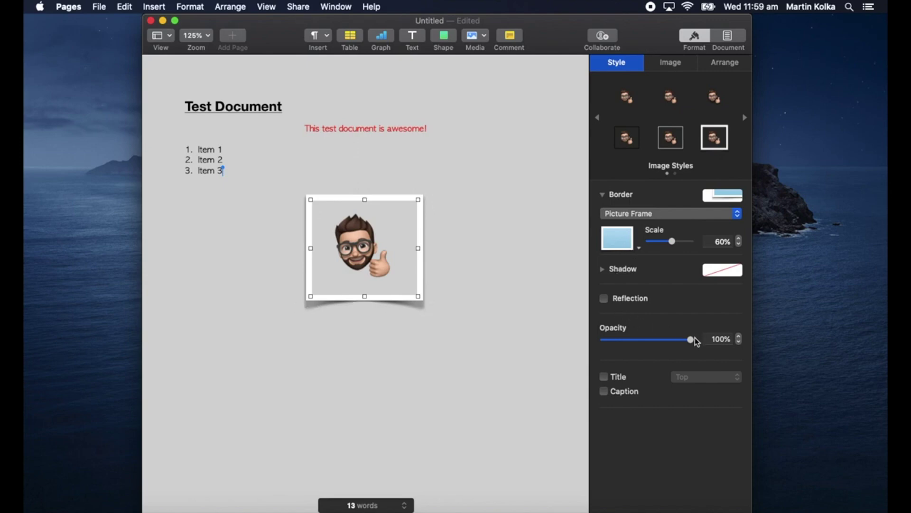
mouse_move(690, 340)
mouse_down()
mouse_move(631, 341)
mouse_move(703, 338)
mouse_up()
Step: Inspect the text styles of the Test Document heading, red centred line and numbered list
click(481, 182)
click(247, 105)
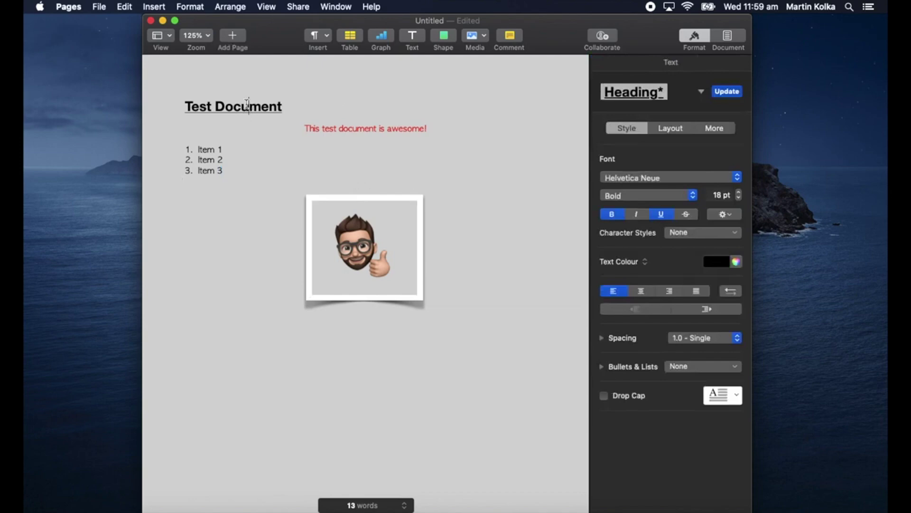
click(345, 129)
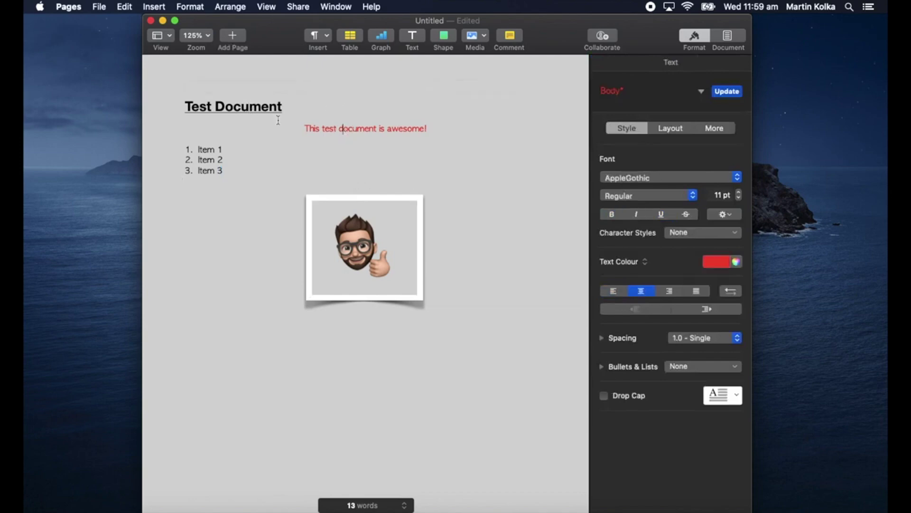
click(209, 158)
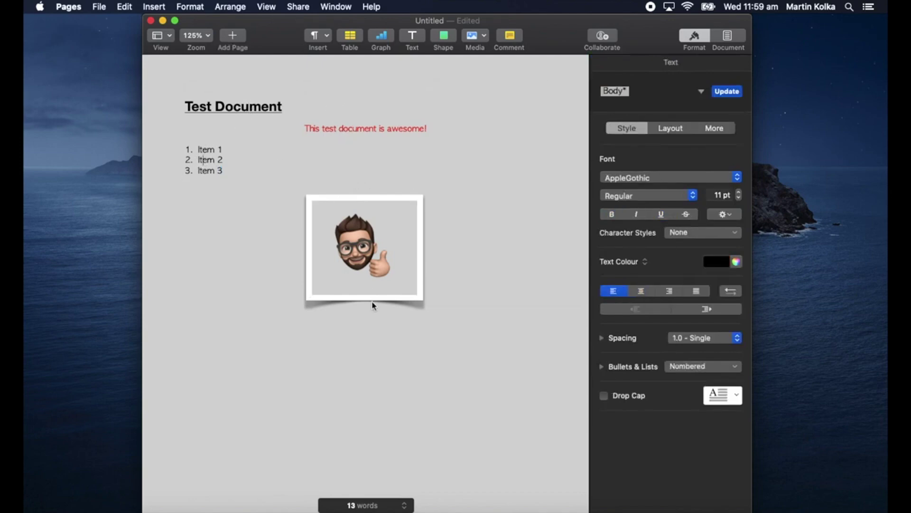
Step: Insert a circle shape from the Basic shapes below the list
click(376, 344)
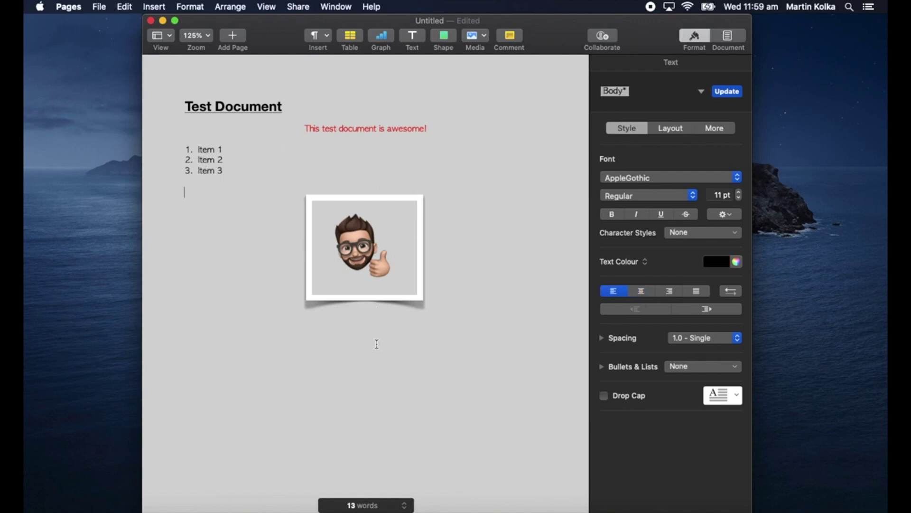
click(445, 37)
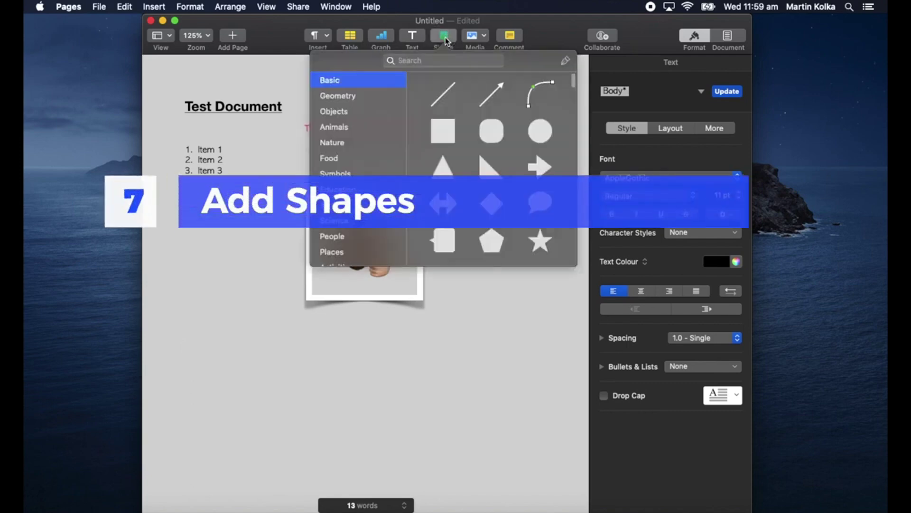
click(536, 133)
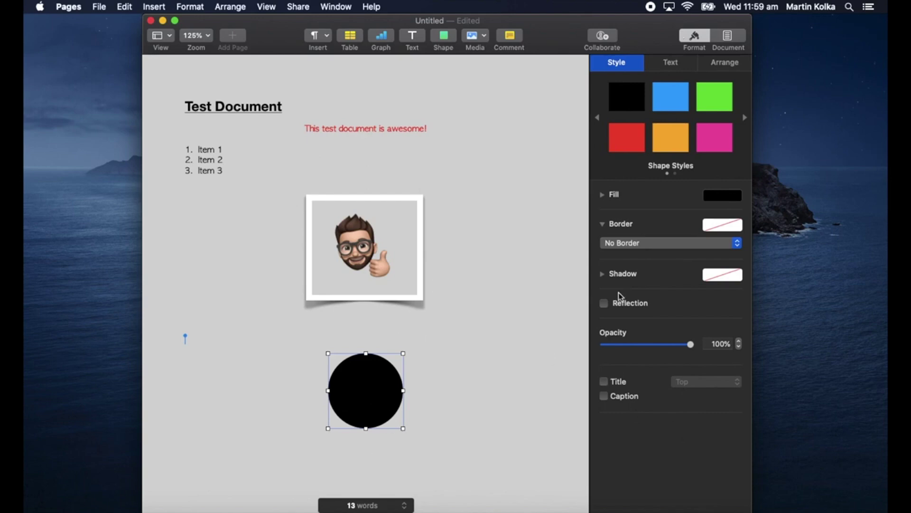
Step: Fill the circle blue with a 2 pt white line border and move it against the image's lower-left corner
click(678, 99)
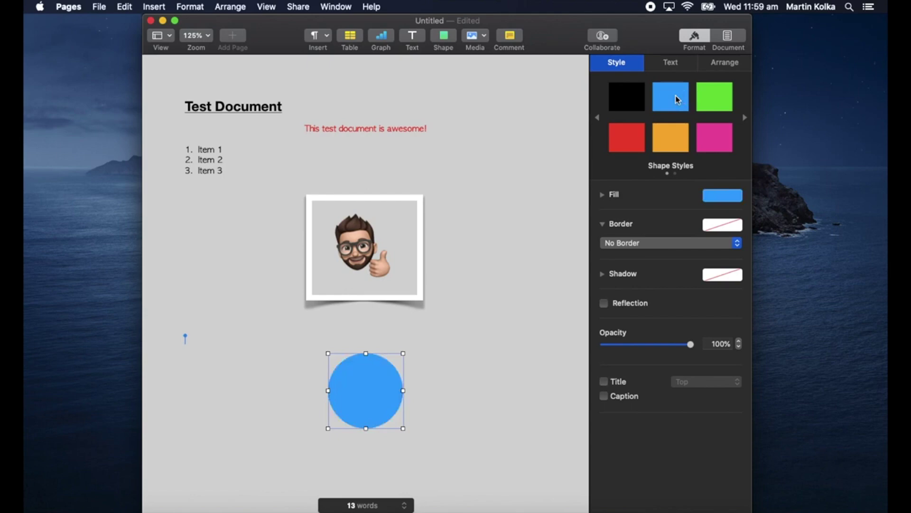
click(715, 227)
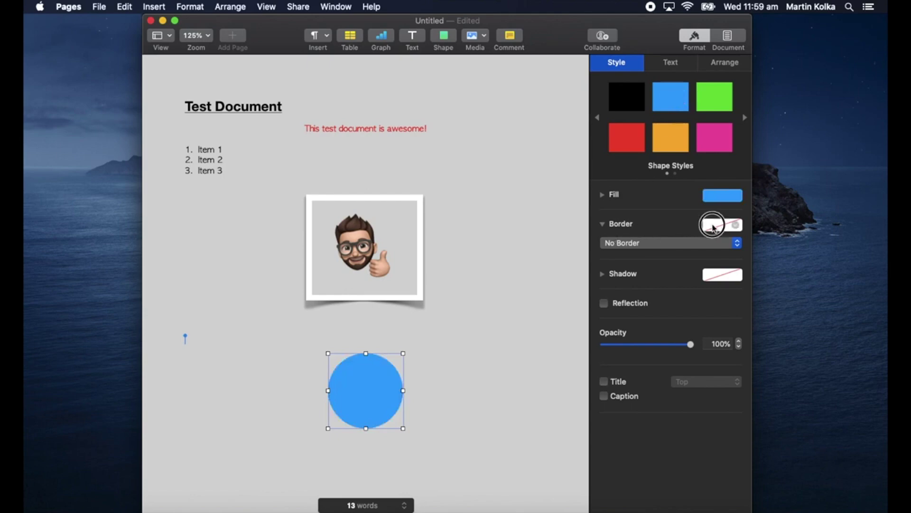
click(722, 268)
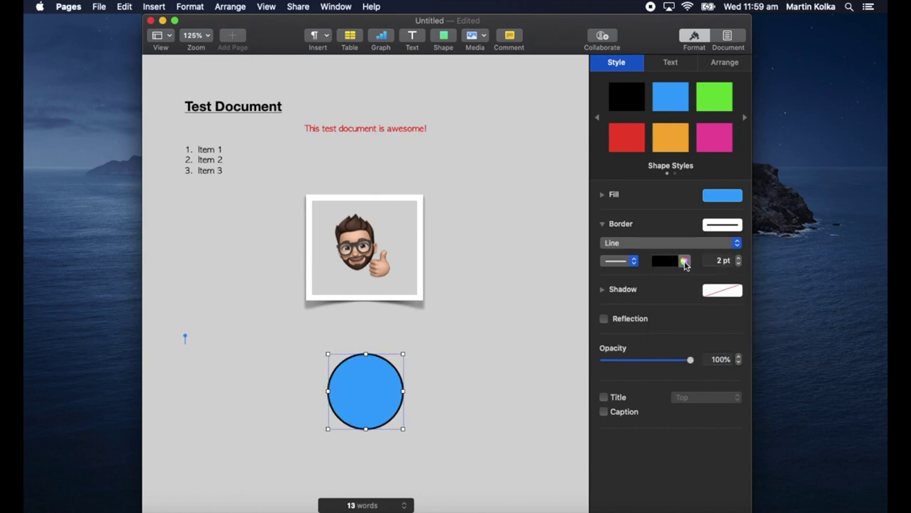
click(667, 262)
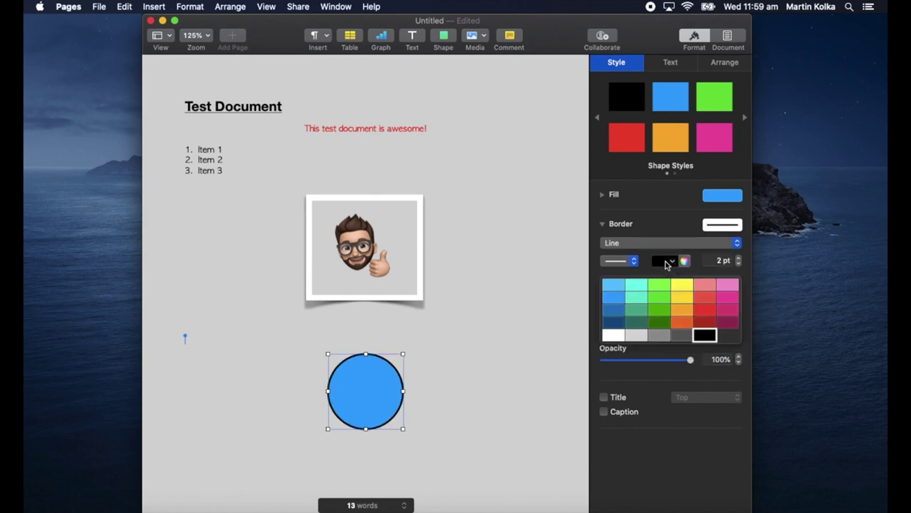
click(615, 336)
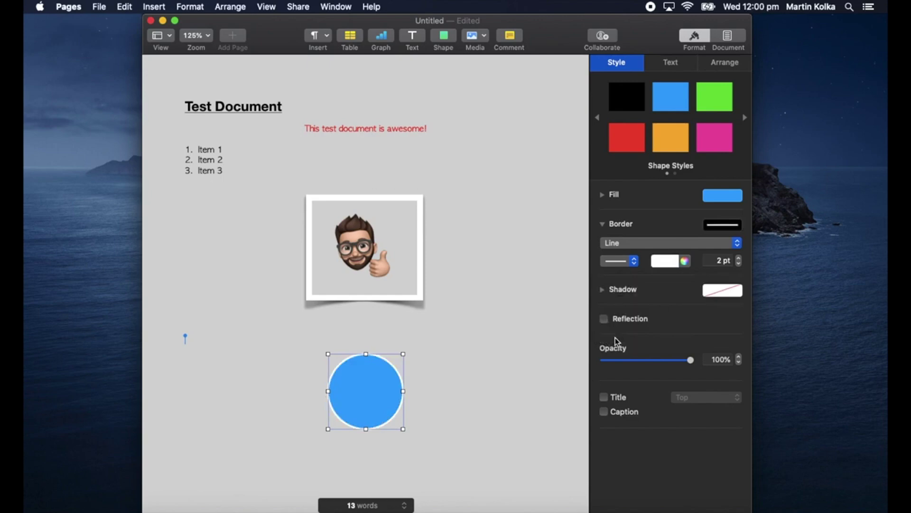
drag(376, 390, 310, 303)
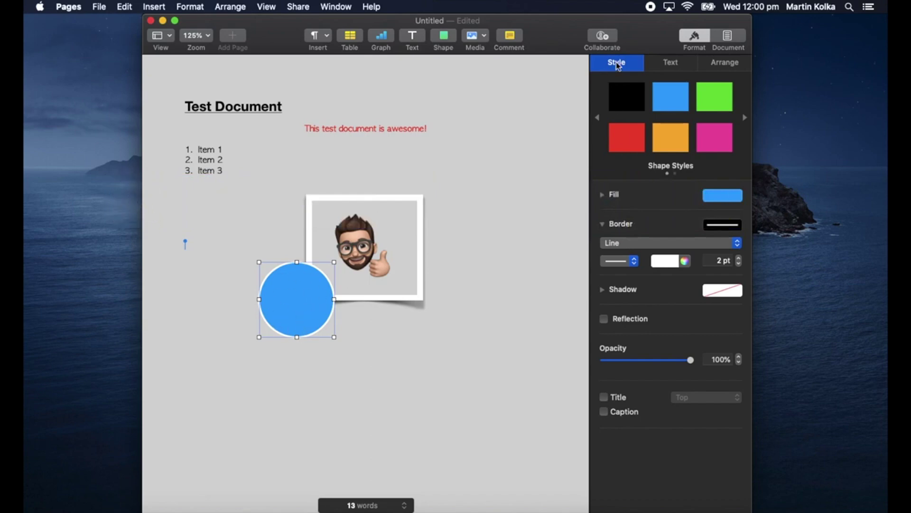
Step: Drag the blue circle up into the heading using the Arrange settings
click(722, 64)
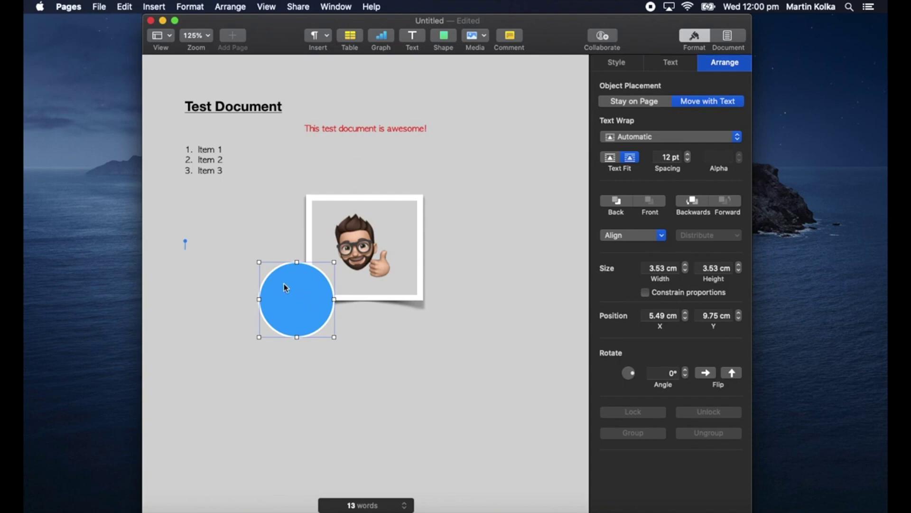
drag(287, 306, 270, 141)
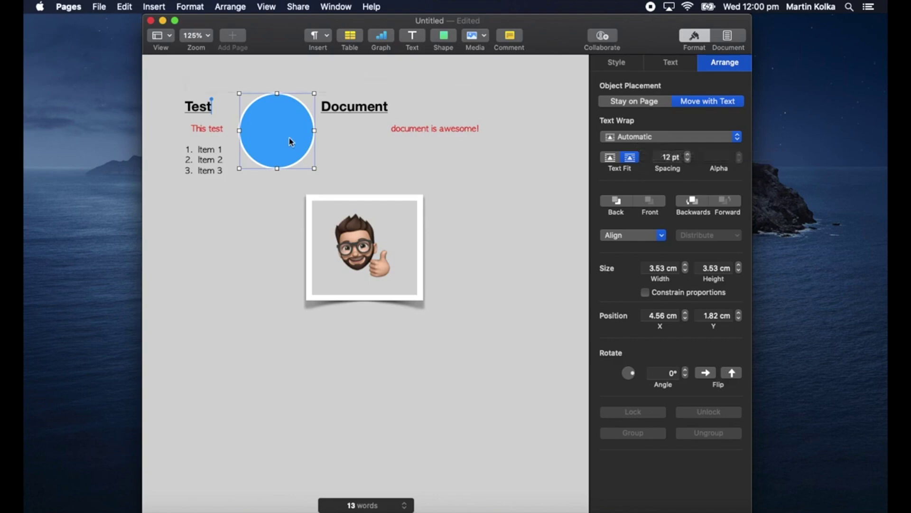
Step: Try the circle's Above and Below, Inline and Around text wrap options
click(637, 137)
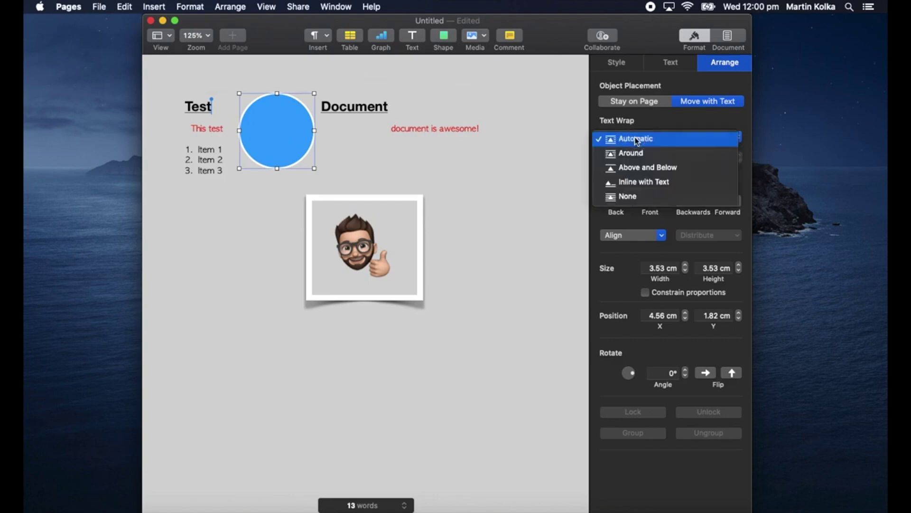
click(638, 168)
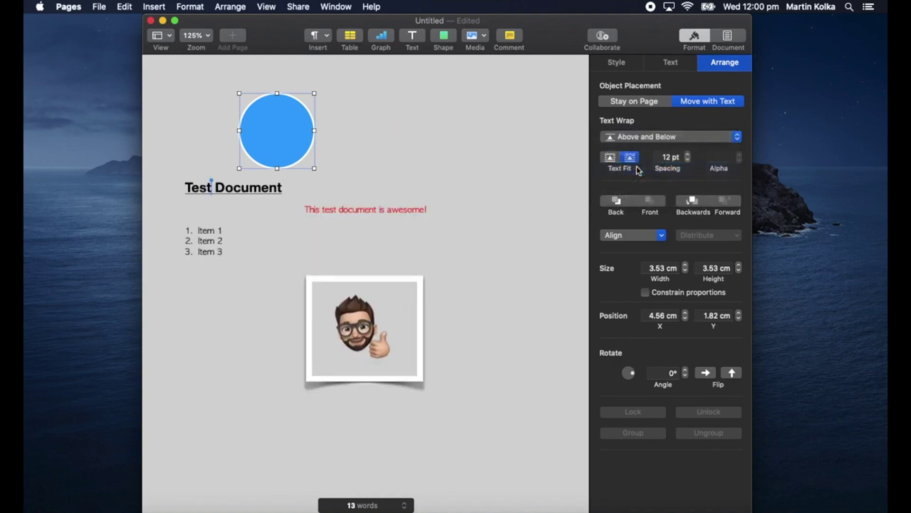
click(648, 140)
click(648, 152)
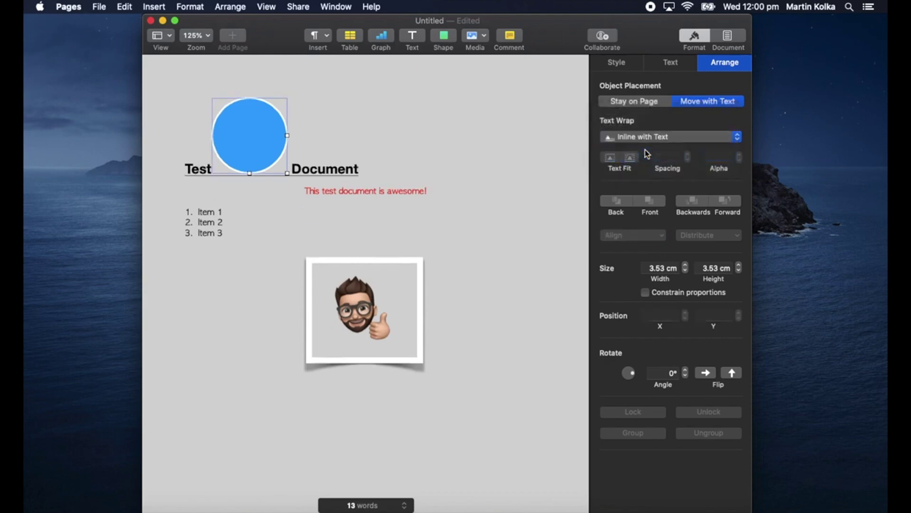
click(647, 137)
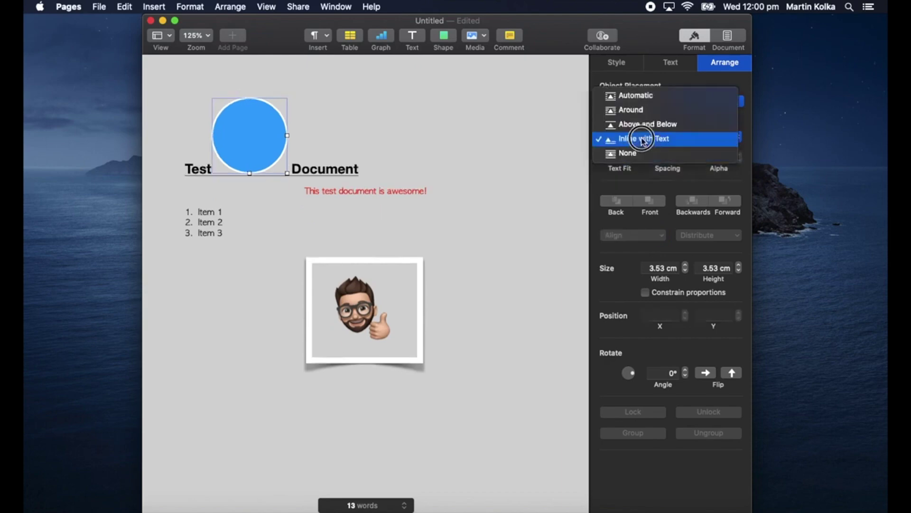
click(639, 113)
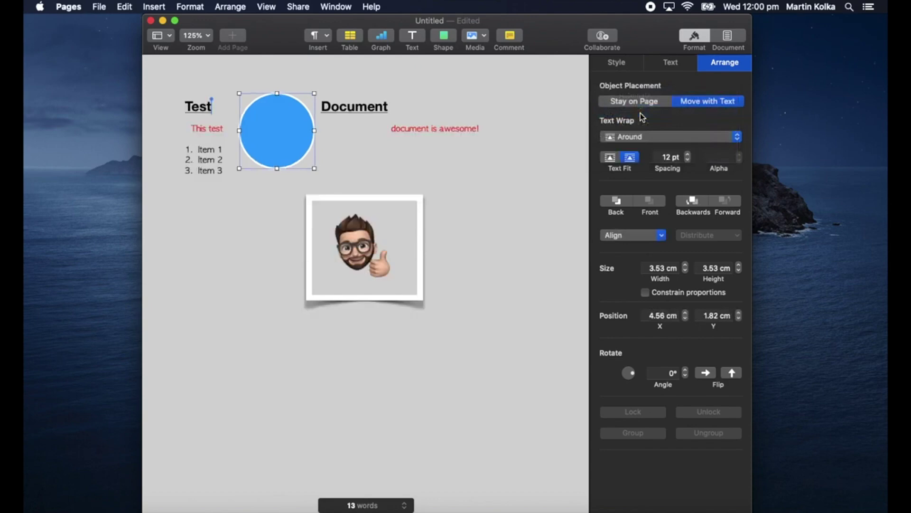
Step: Reset the circle's text wrap to Automatic and move it onto the image's top-left corner
click(648, 138)
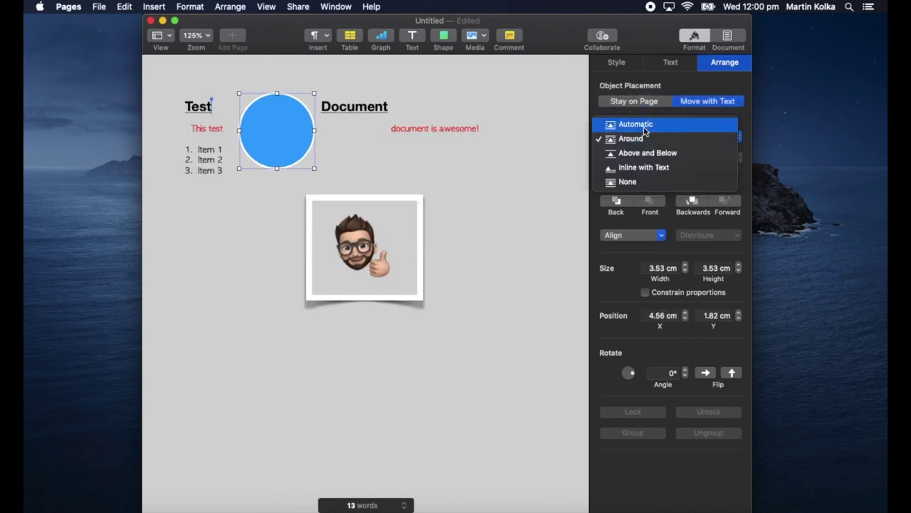
click(646, 130)
mouse_move(291, 135)
mouse_down()
mouse_move(277, 175)
mouse_move(247, 161)
mouse_move(399, 163)
mouse_move(270, 162)
mouse_move(276, 211)
mouse_move(237, 267)
mouse_move(285, 210)
mouse_move(318, 195)
mouse_up()
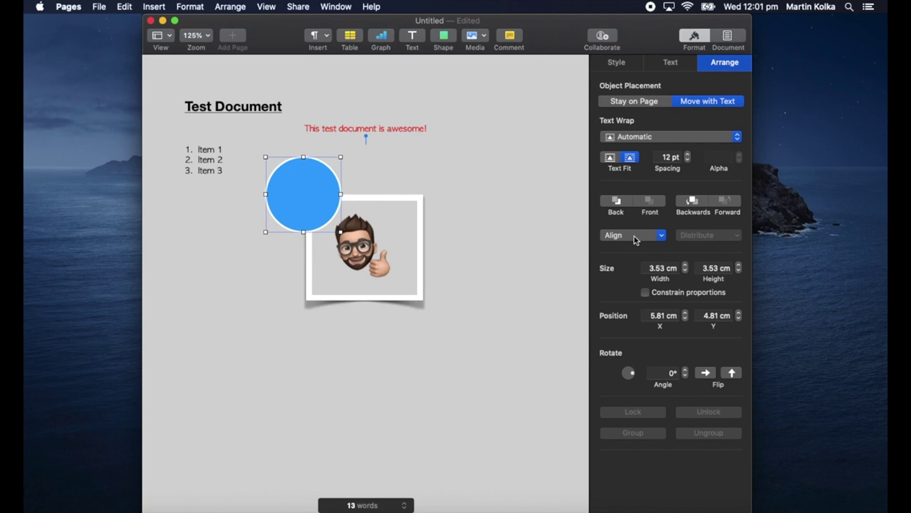
Step: Send the circle back, then send the framed memoji image to the back behind the circle
click(616, 203)
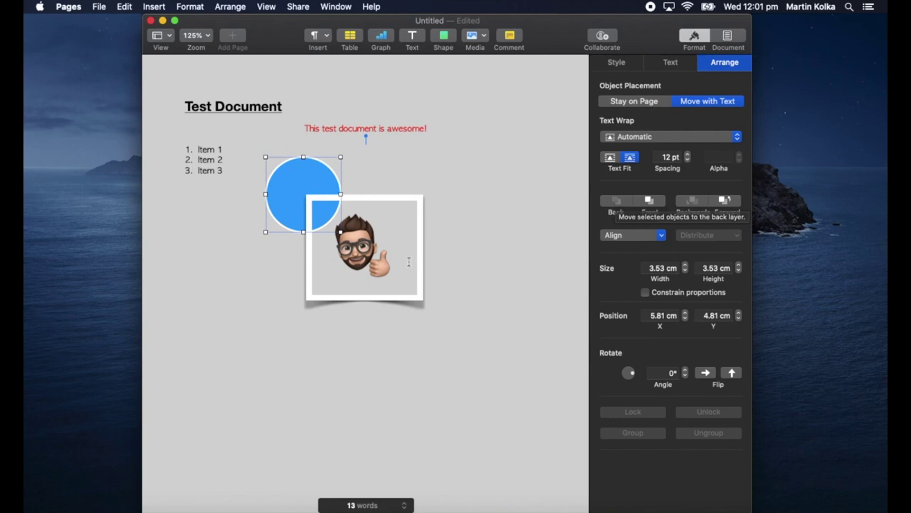
click(408, 207)
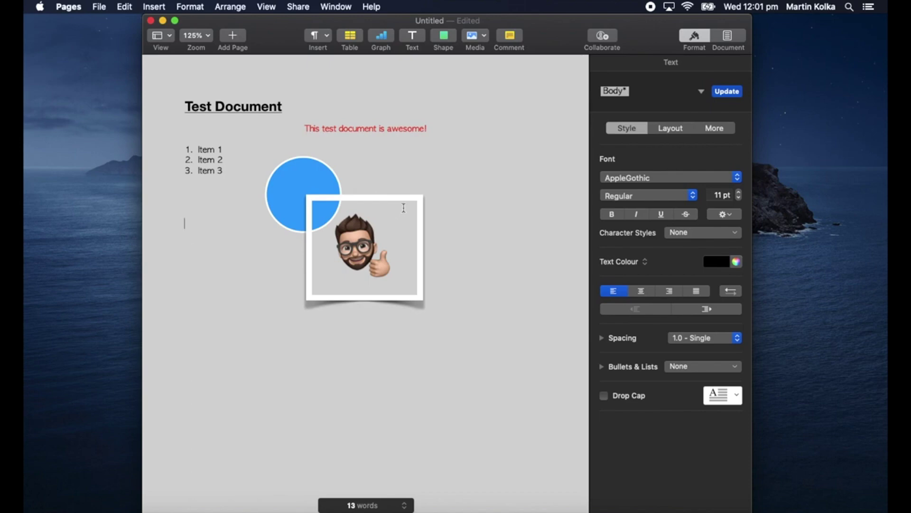
click(419, 227)
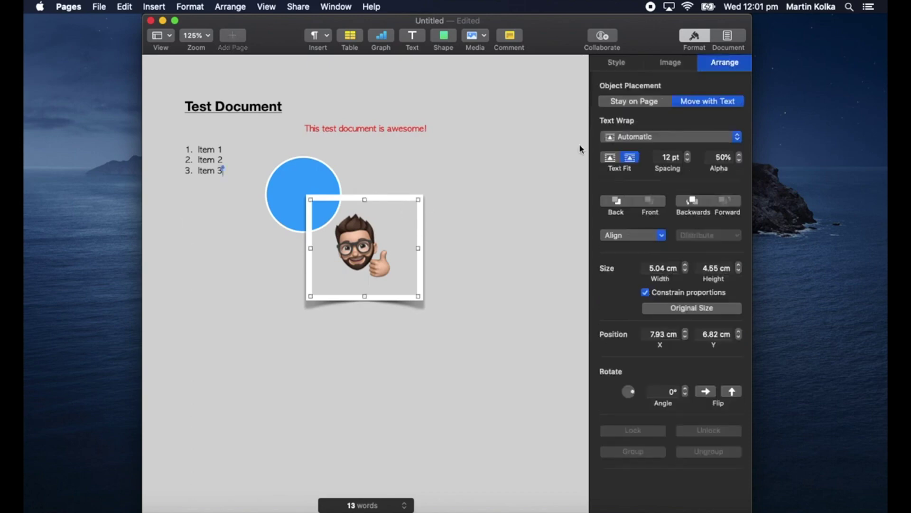
click(618, 201)
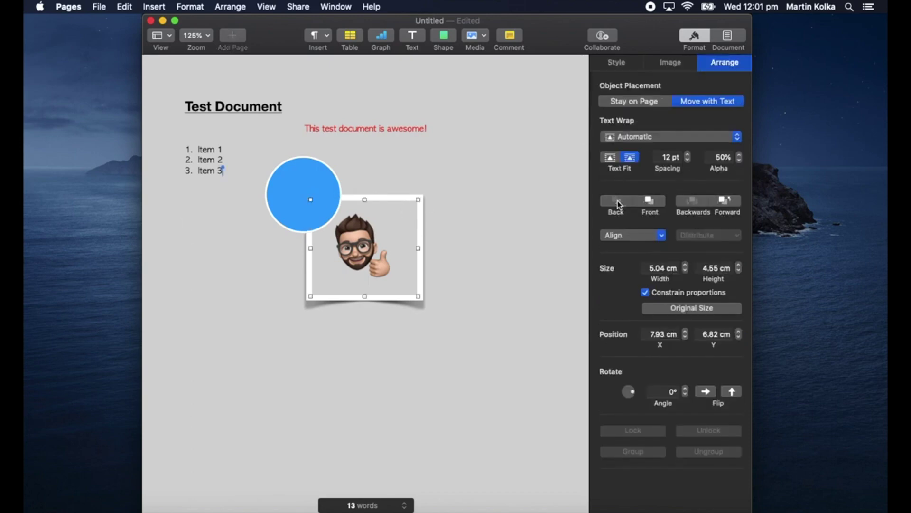